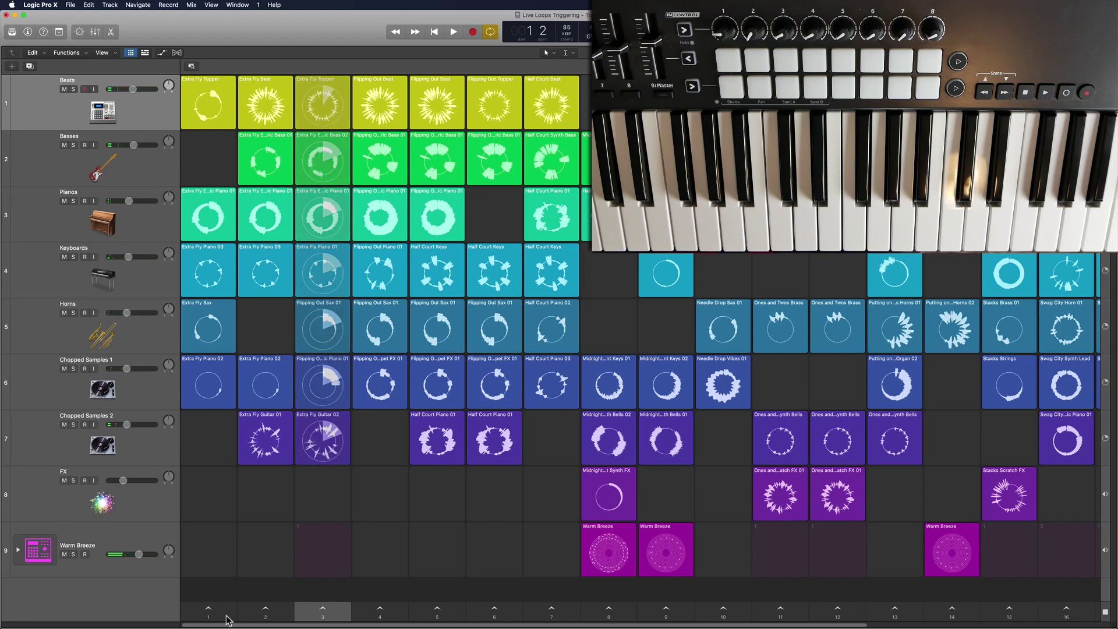
Launch scene 1 from its grid trigger, then step the scene selection back to scene 1.
{"action": "left_click", "coordinate": [227, 619]}
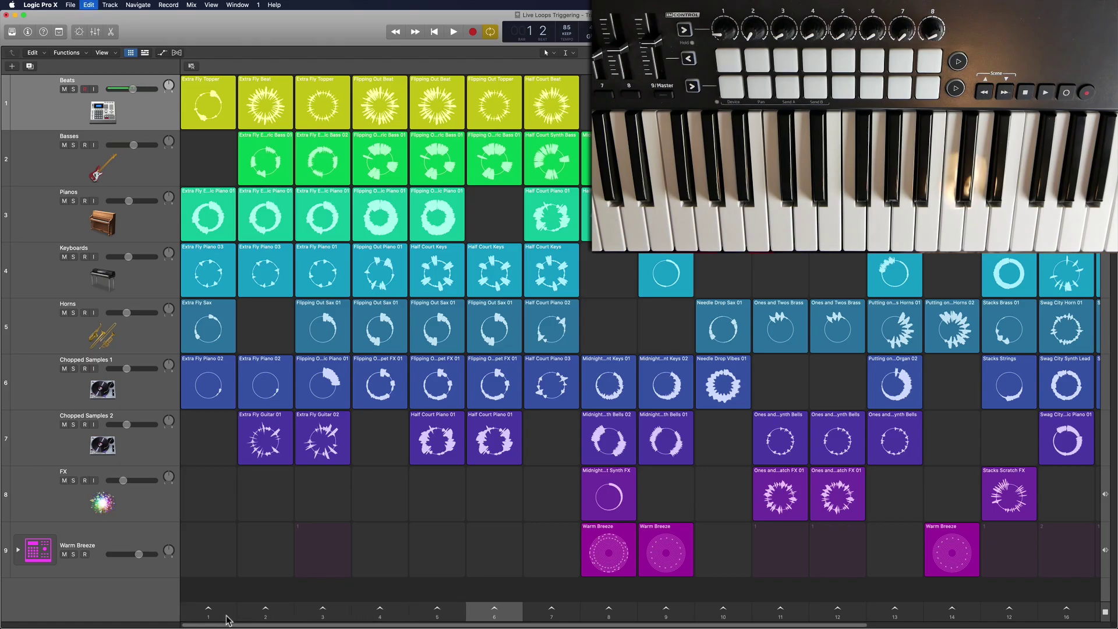
{"action": "key", "text": "Left"}
{"action": "key", "text": "Left"}
{"action": "key", "text": "Left"}
{"action": "key", "text": "Left"}
{"action": "key", "text": "Left"}
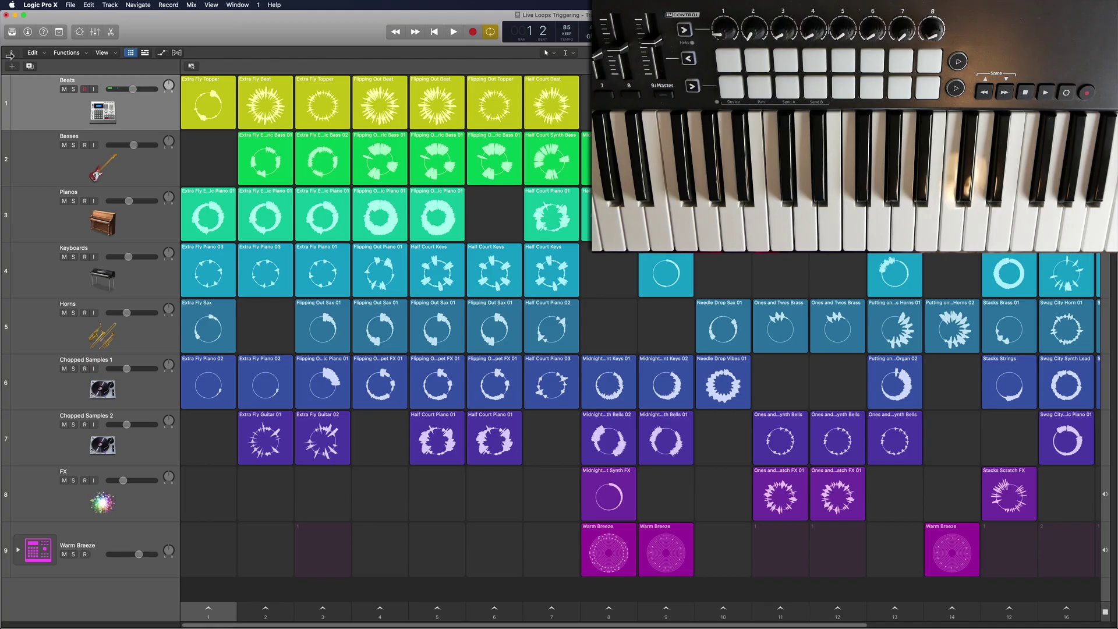
Assign a keyboard shortcut to Stop All Cells in the Key Commands editor, then clear the search and close it.
{"action": "left_click", "coordinate": [44, 8]}
{"action": "mouse_move", "coordinate": [67, 46]}
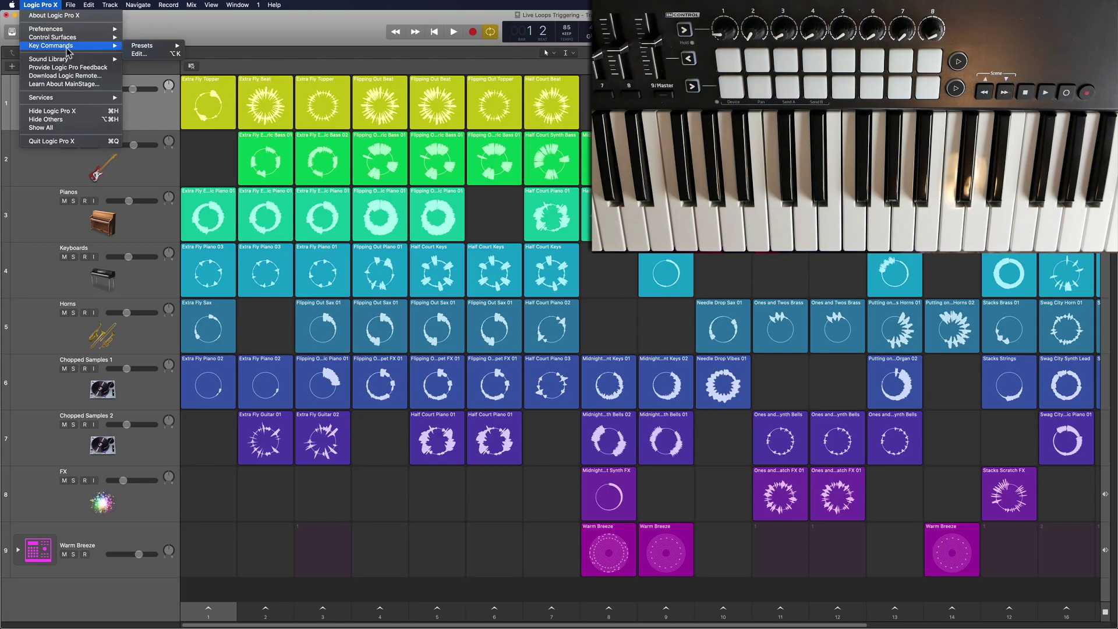
{"action": "left_click", "coordinate": [137, 54]}
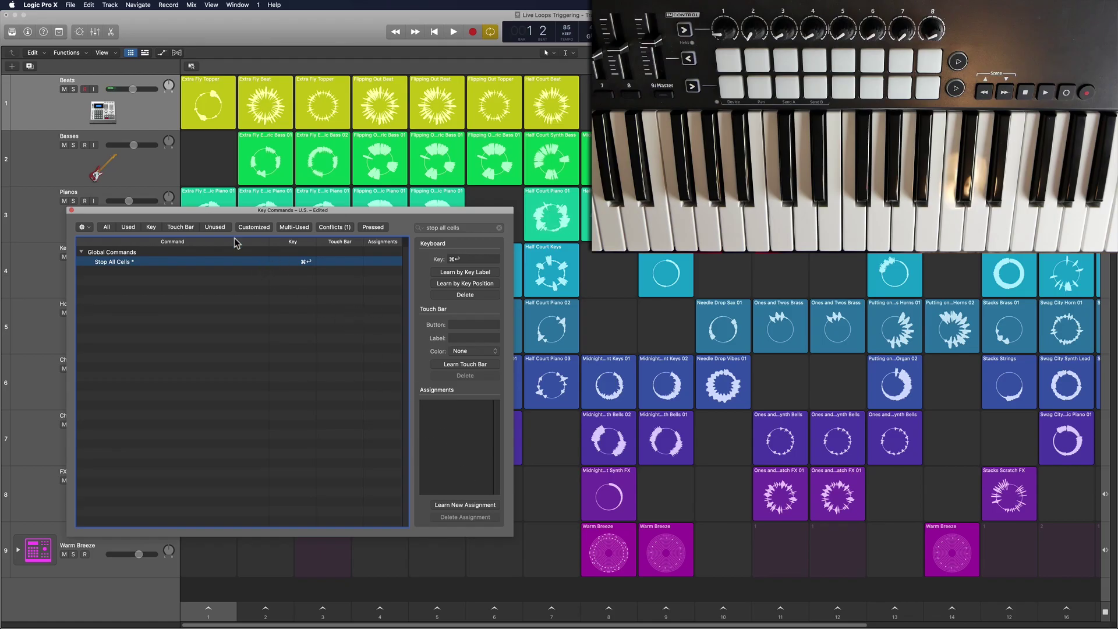
{"action": "left_click", "coordinate": [500, 231]}
{"action": "left_click", "coordinate": [71, 210]}
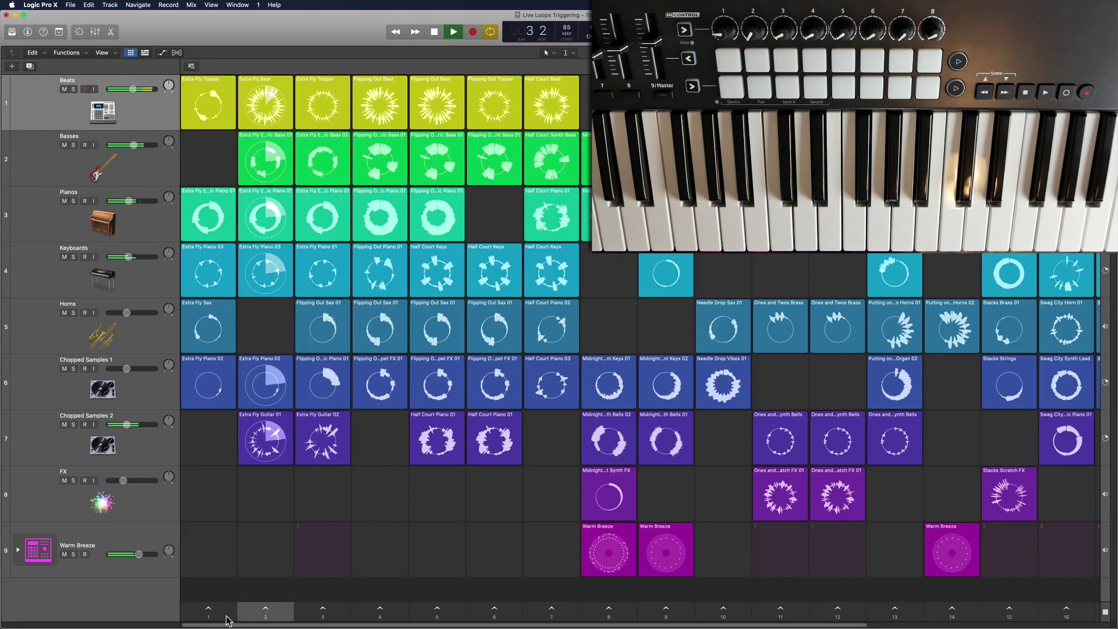
Halt the playing scene 2 loops with the stop key command.
{"action": "key", "text": "space"}
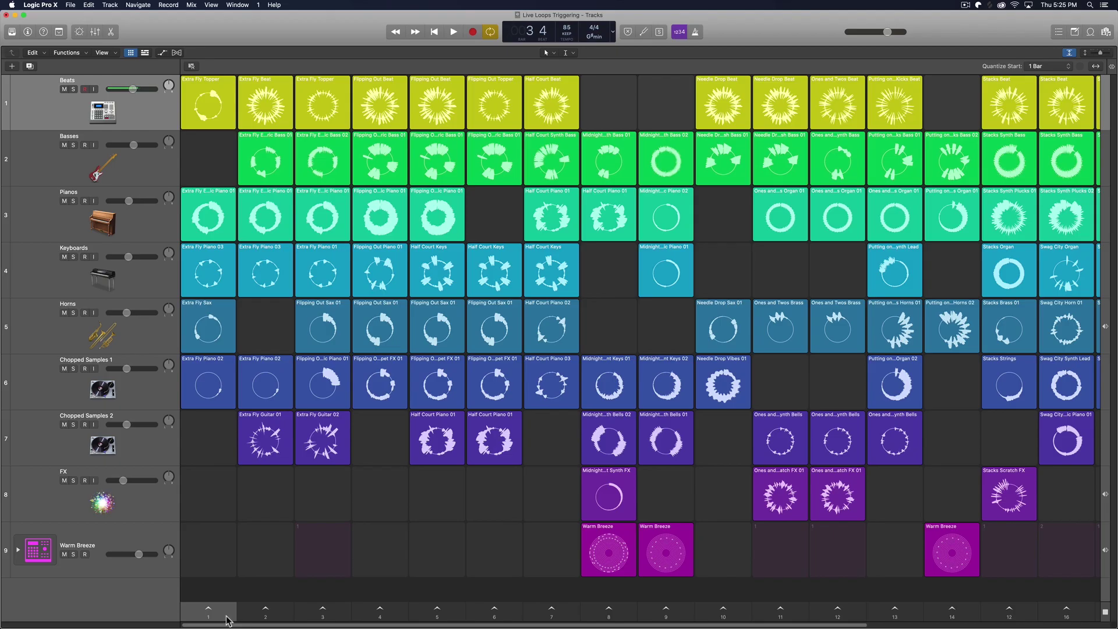
Open Controller Assignments in Expert View over the grid and switch Learn Mode on.
{"action": "key", "text": "alt+k"}
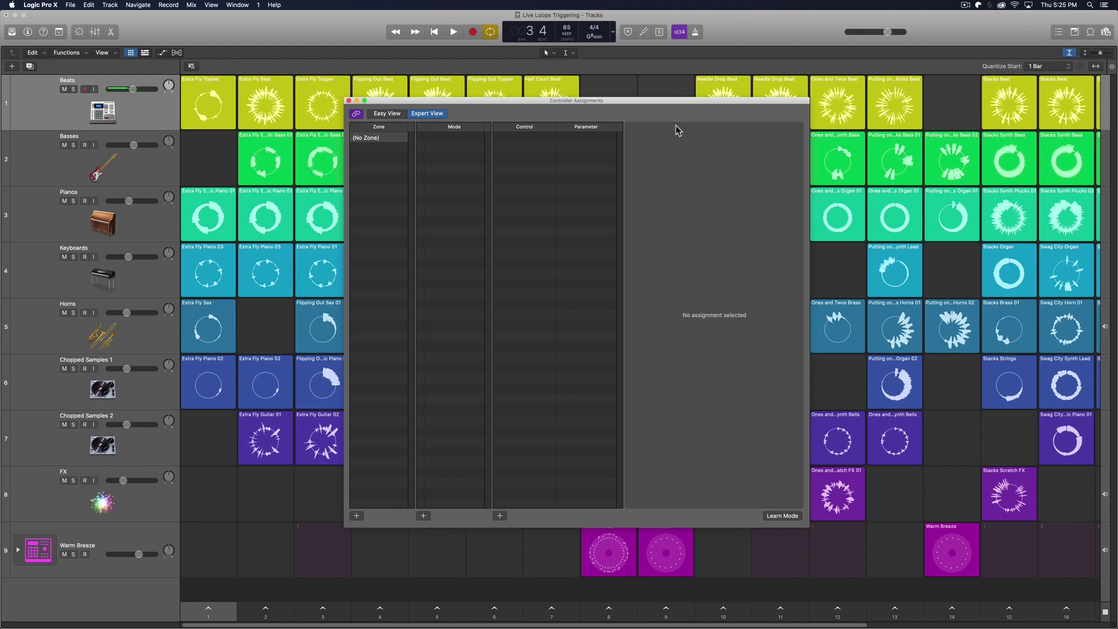
{"action": "left_click_drag", "start_coordinate": [684, 98], "coordinate": [709, 118]}
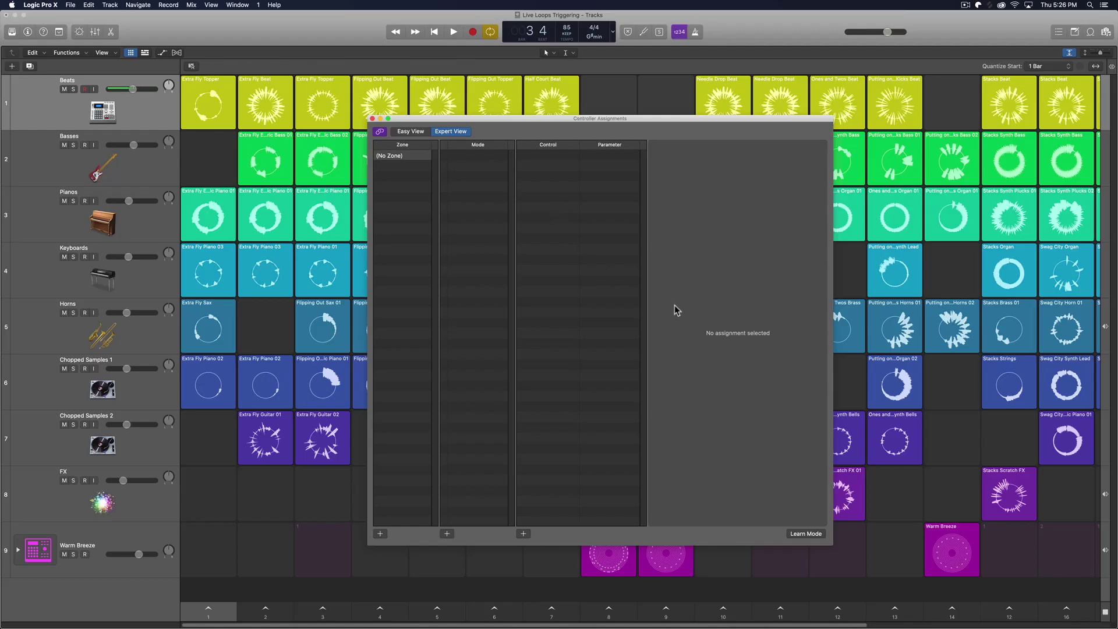
{"action": "left_click", "coordinate": [804, 533]}
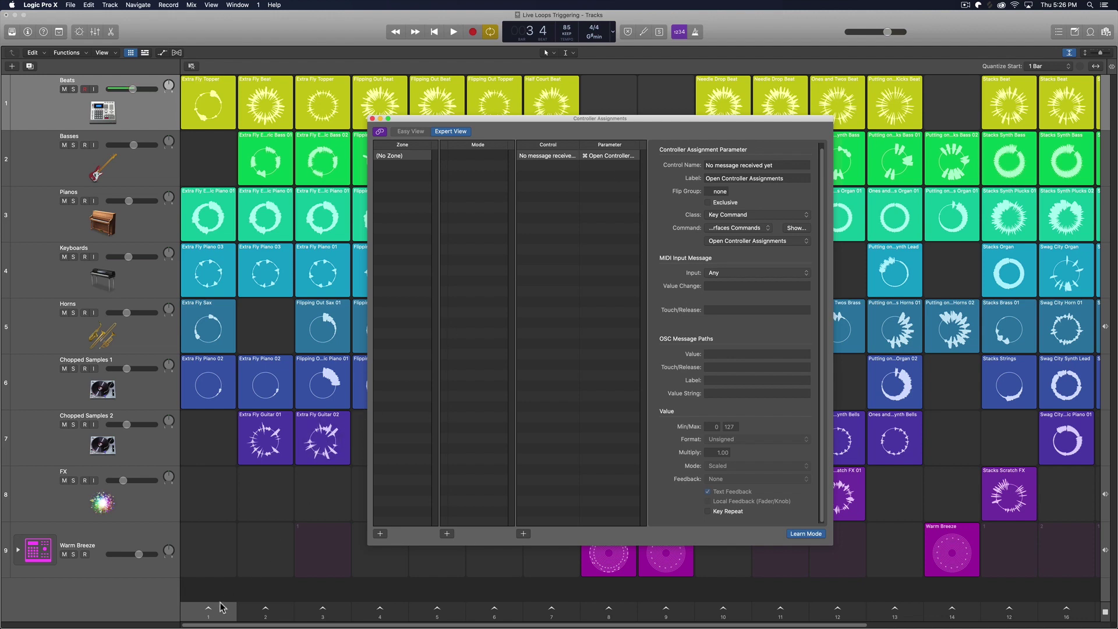
Turn Learn Mode off to discard the stray mixer assignment, lower the master level, and hide the Mixer.
{"action": "key", "text": "x"}
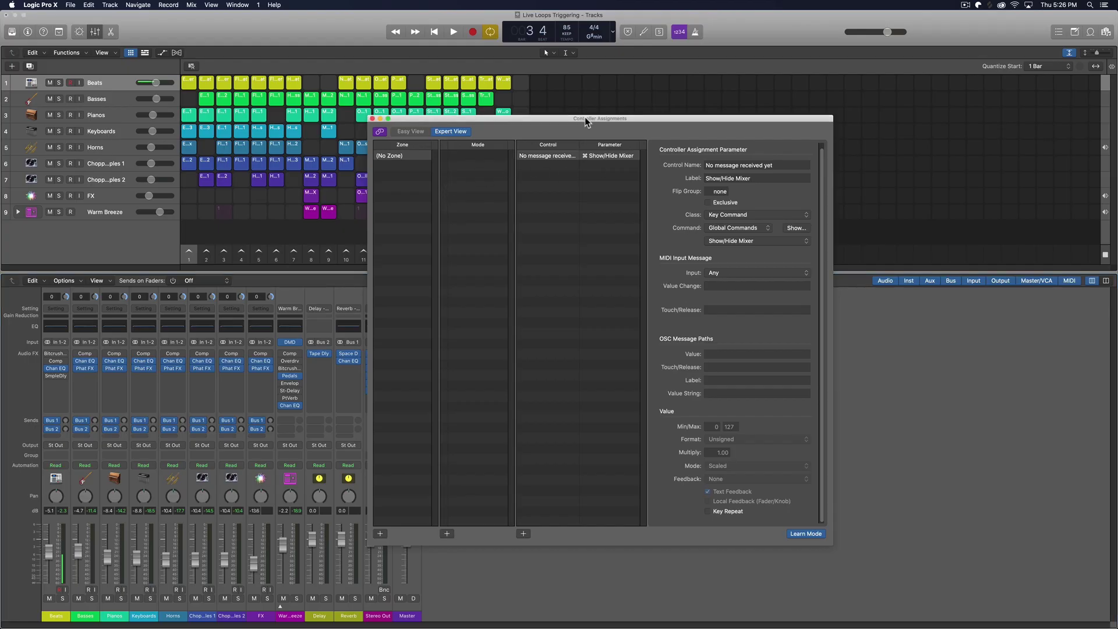
{"action": "left_click_drag", "start_coordinate": [583, 119], "coordinate": [709, 114]}
{"action": "left_click", "coordinate": [936, 532]}
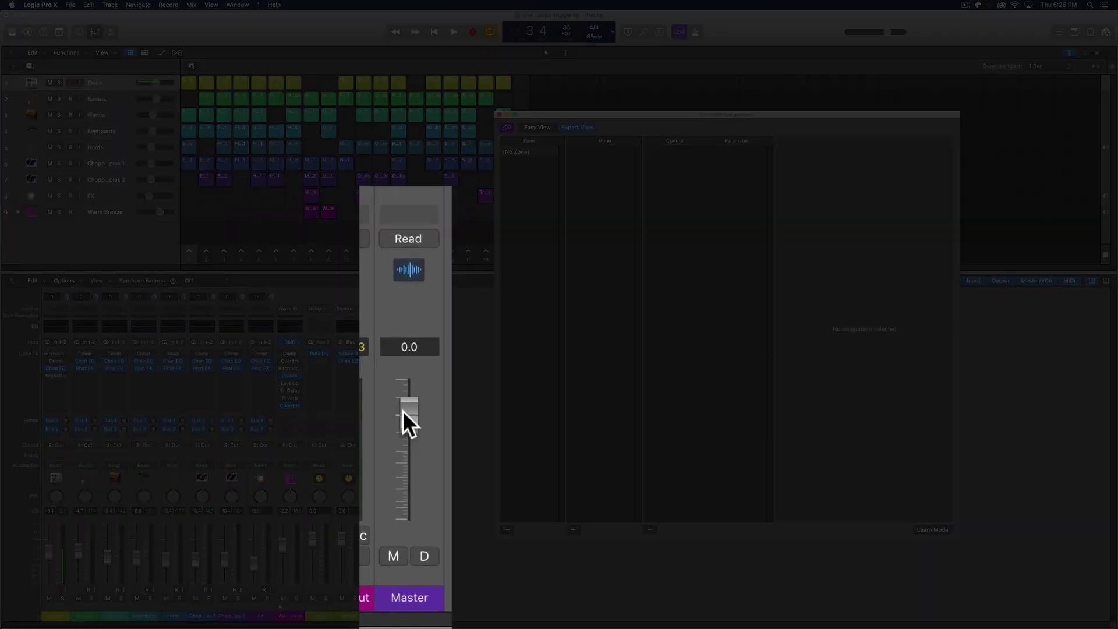
{"action": "left_click_drag", "start_coordinate": [406, 543], "coordinate": [404, 626]}
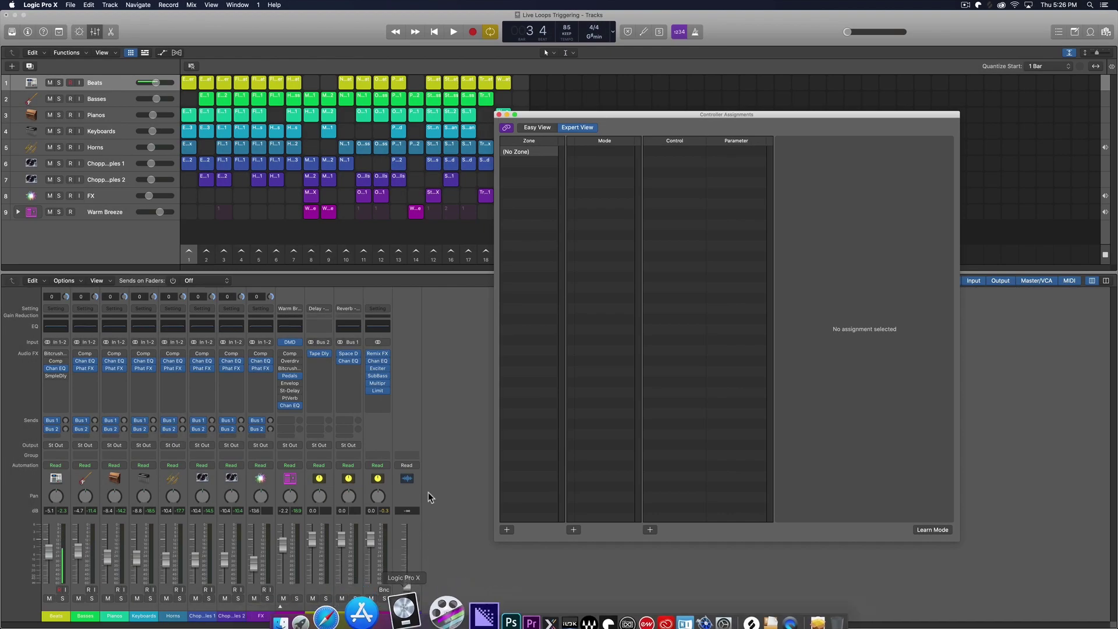
{"action": "key", "text": "x"}
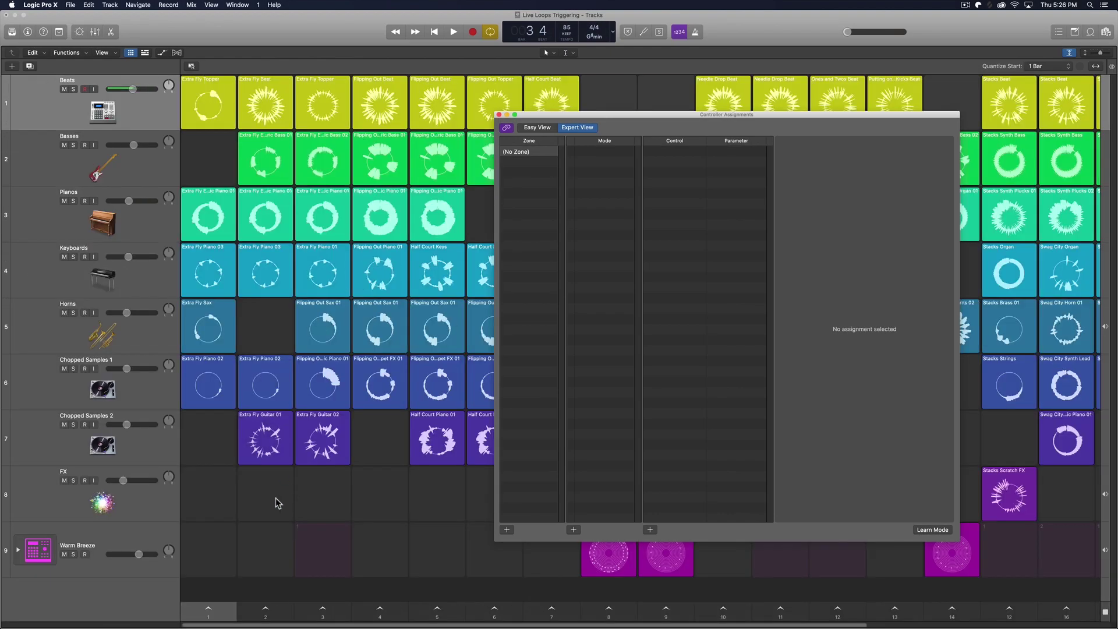
Learn a mapping from the first Launchkey pad (Note Ch 10, C1) to Live Loops scene 1.
{"action": "left_click", "coordinate": [227, 608]}
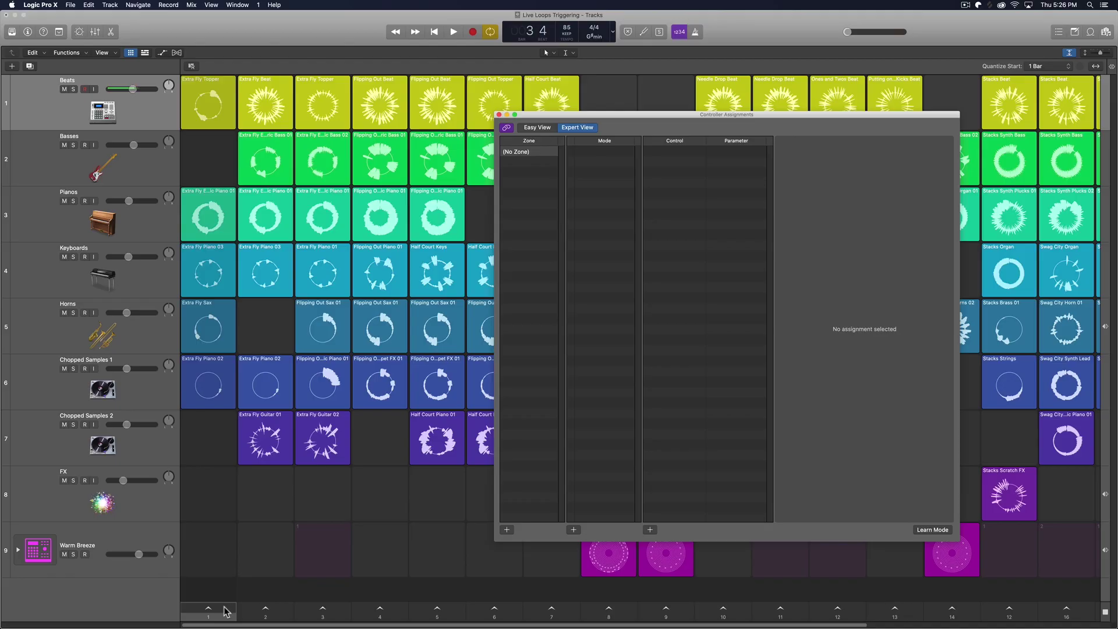
{"action": "left_click", "coordinate": [926, 530]}
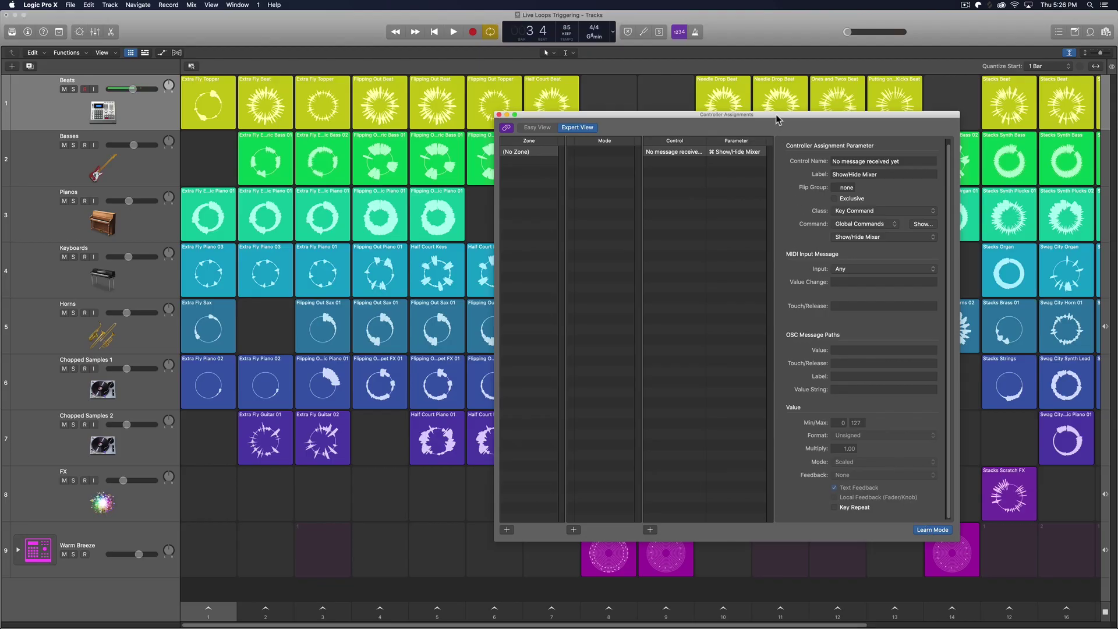
{"action": "left_click_drag", "start_coordinate": [776, 120], "coordinate": [761, 121]}
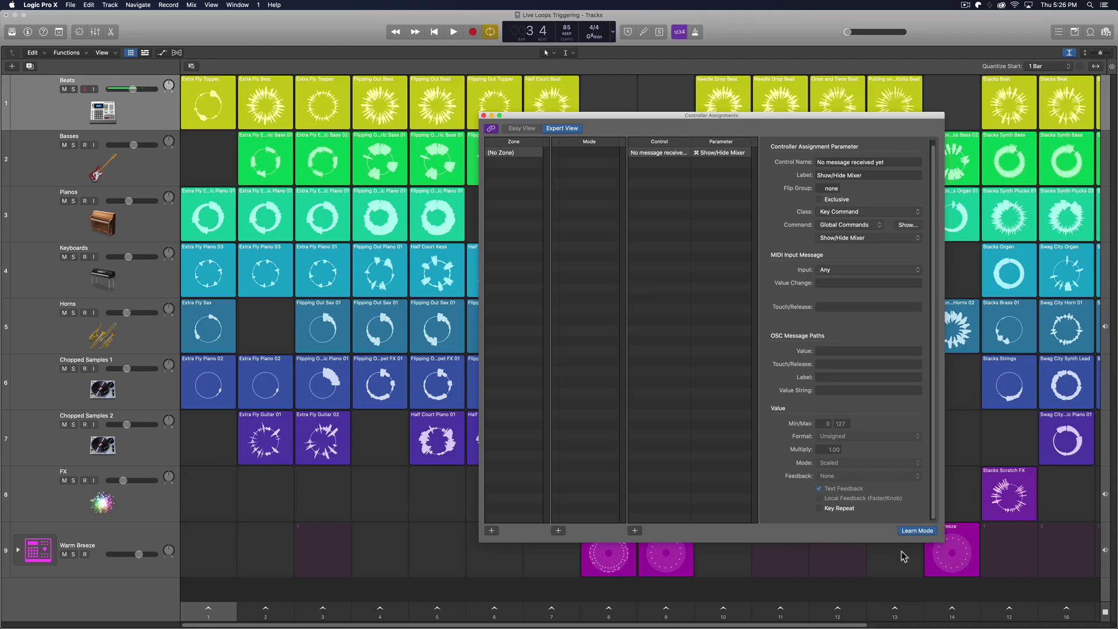
{"action": "left_click", "coordinate": [226, 613]}
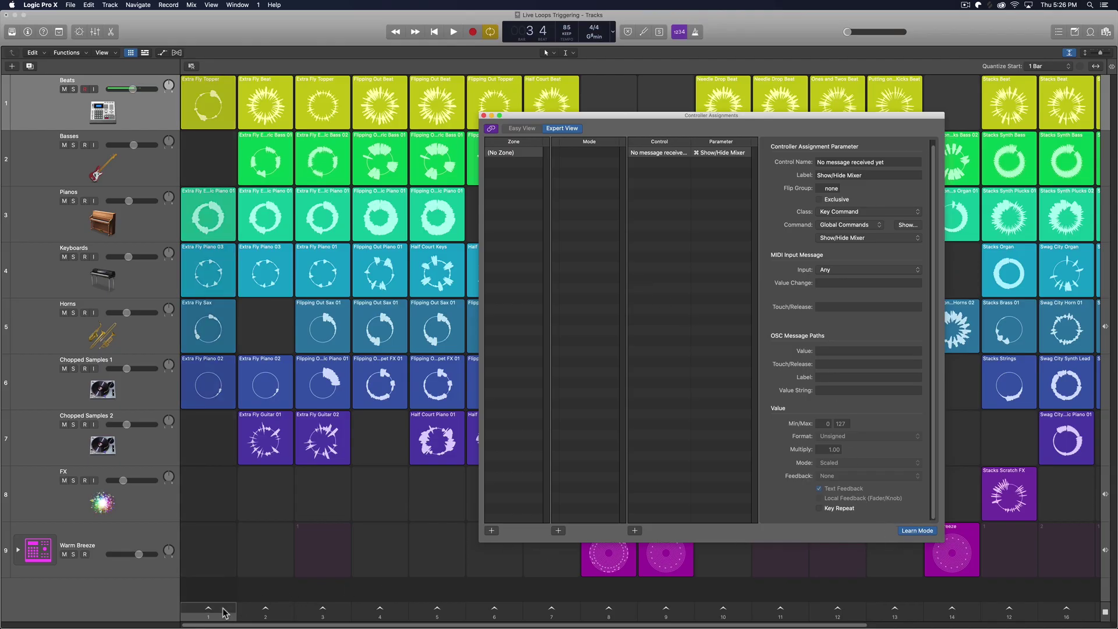
{"action": "left_click", "coordinate": [226, 613]}
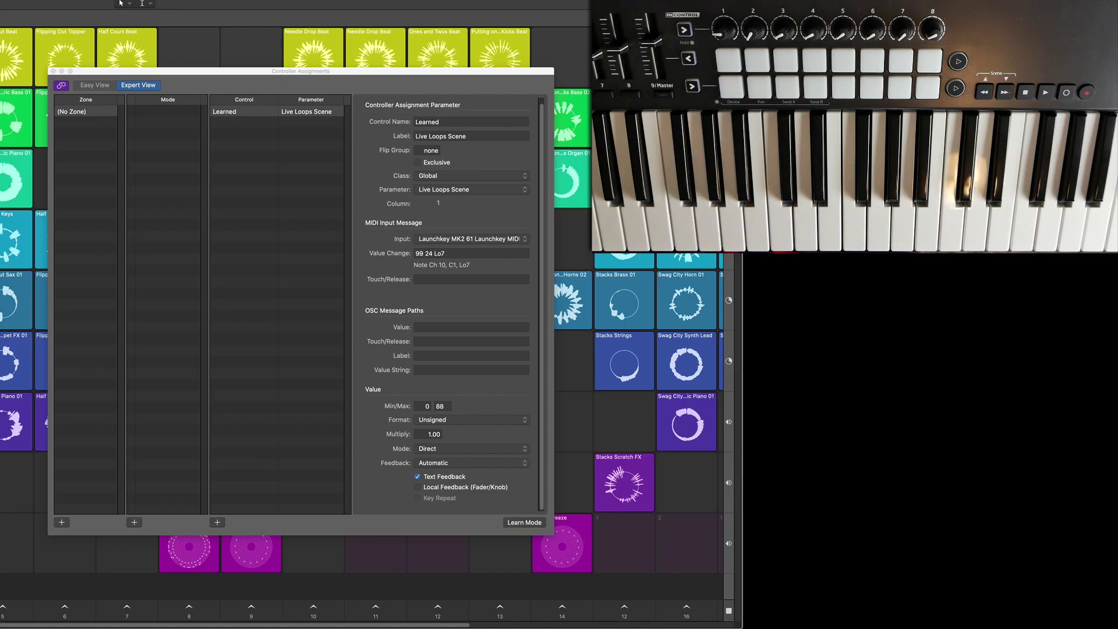
Learn Launchkey pad mappings for Live Loops scenes 2 through 8, then end Learn Mode.
{"action": "left_click", "coordinate": [513, 524]}
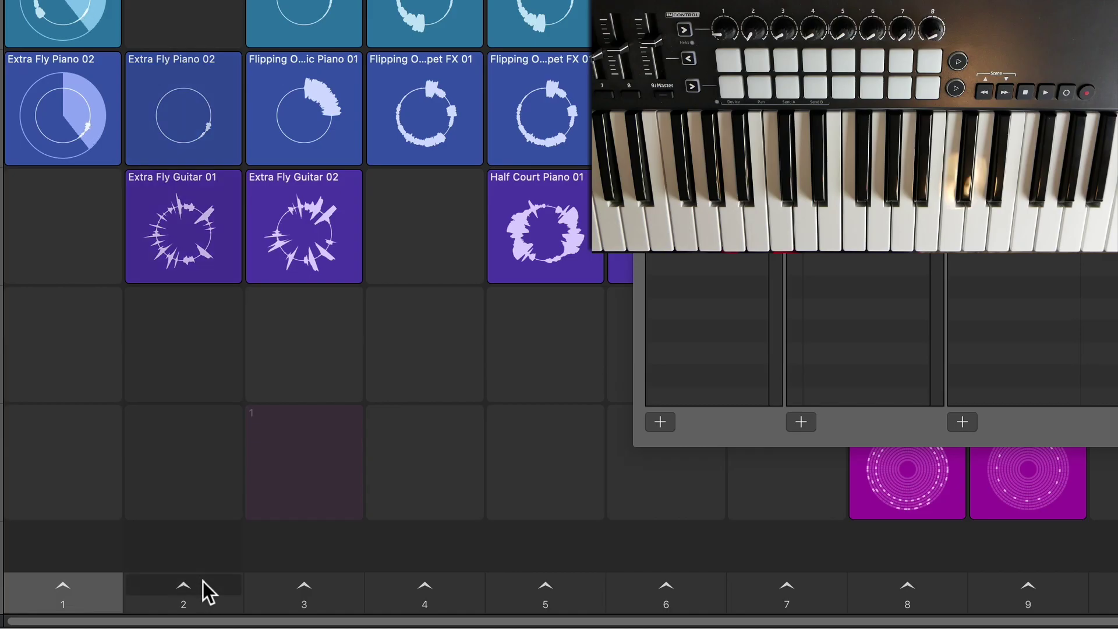
{"action": "left_click", "coordinate": [202, 581]}
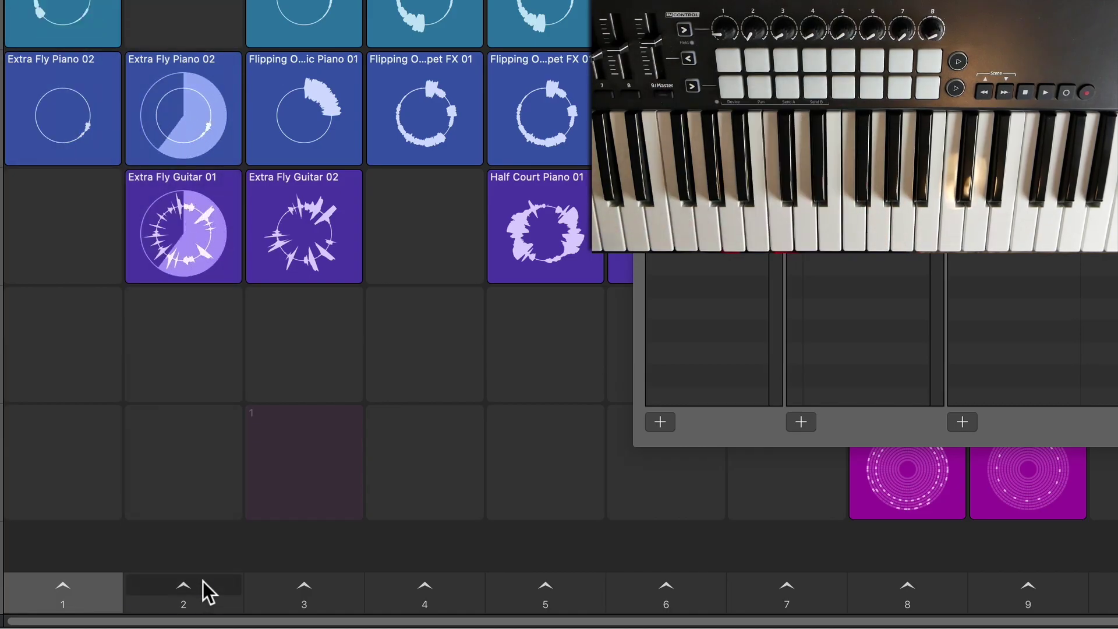
{"action": "left_click", "coordinate": [265, 581]}
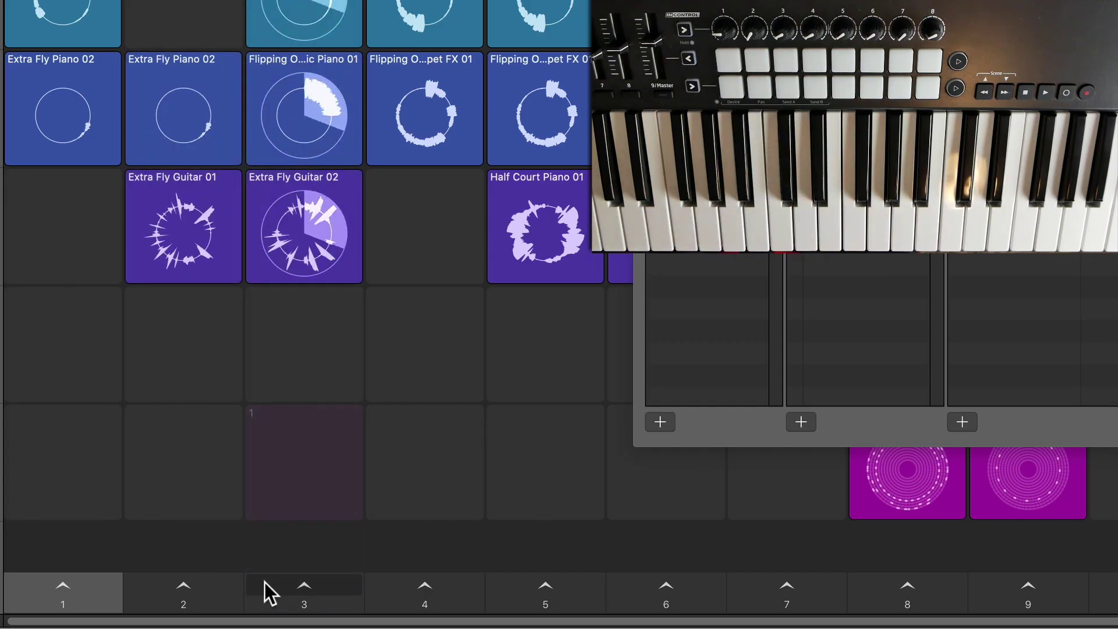
{"action": "left_click", "coordinate": [398, 581]}
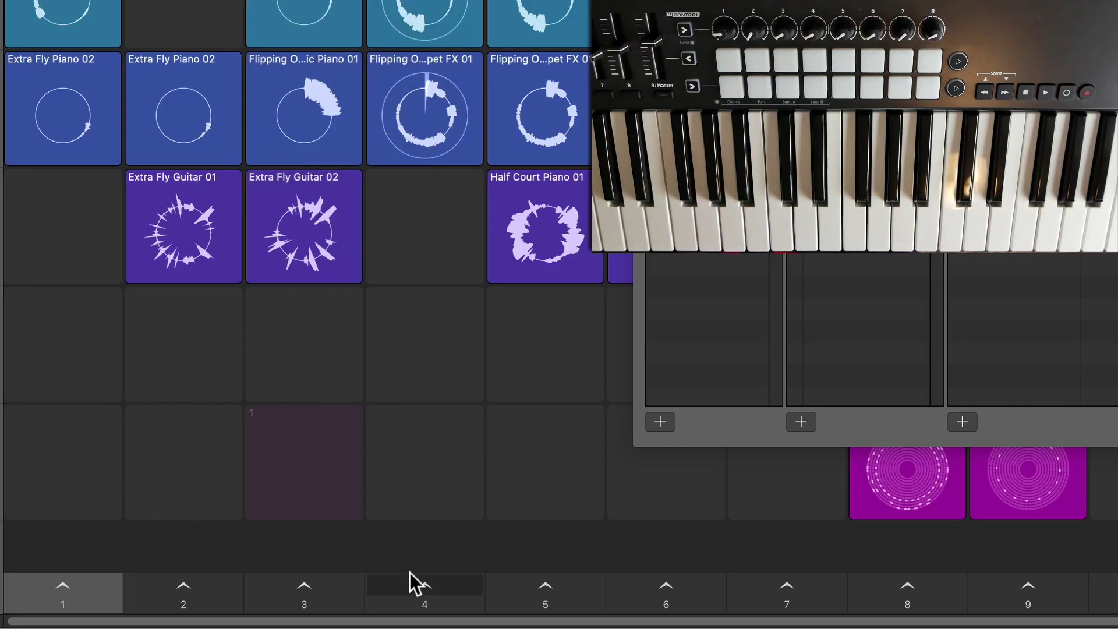
{"action": "left_click", "coordinate": [511, 581]}
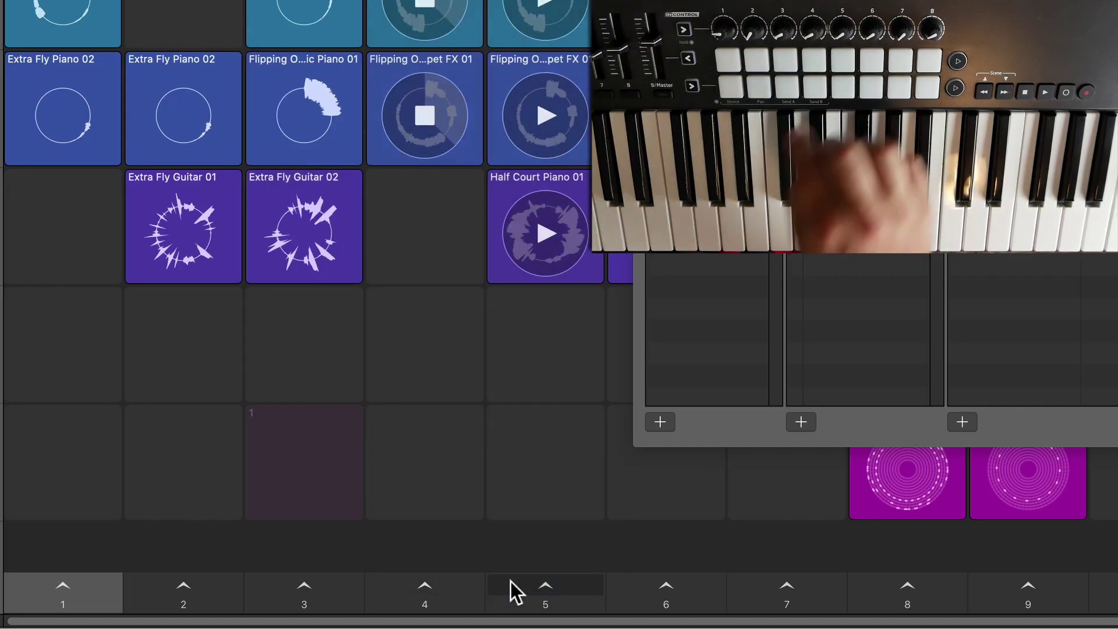
{"action": "left_click", "coordinate": [630, 582]}
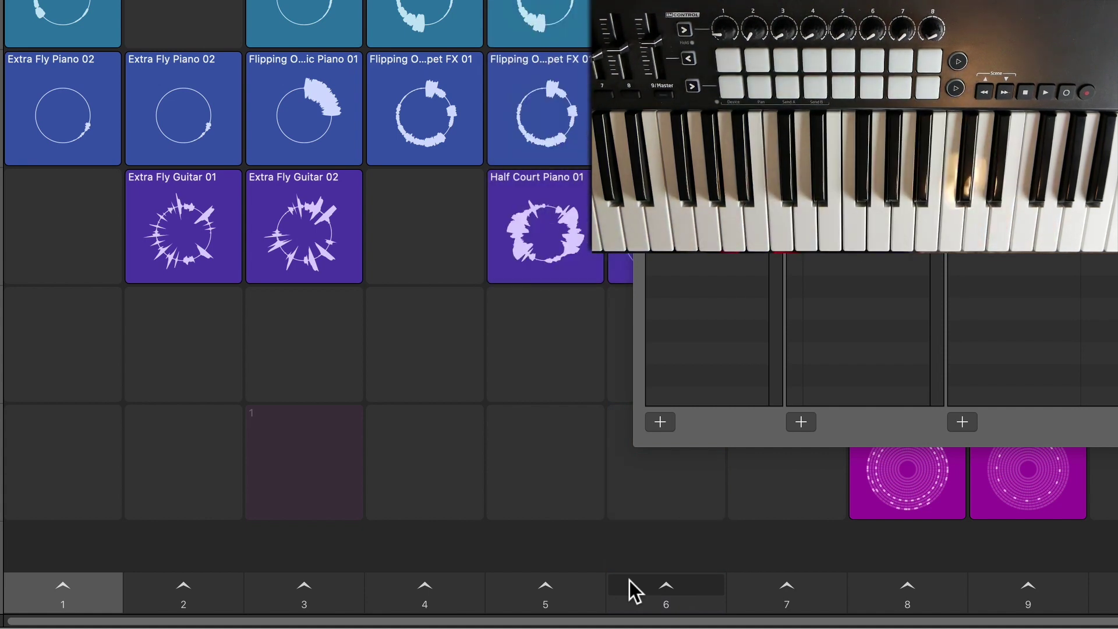
{"action": "left_click", "coordinate": [745, 583]}
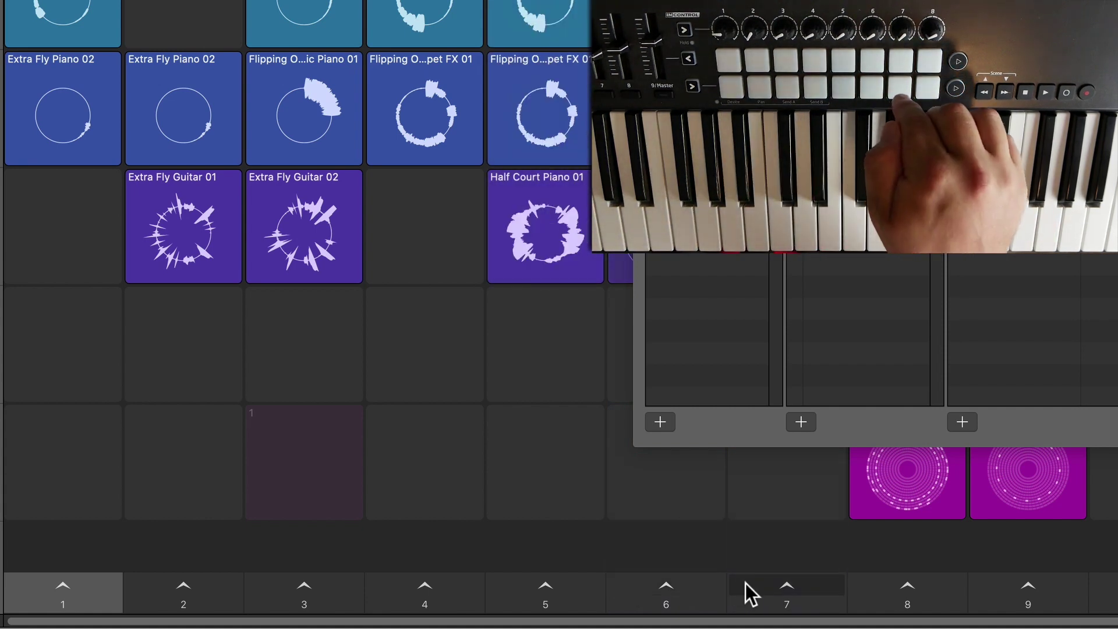
{"action": "left_click", "coordinate": [885, 585]}
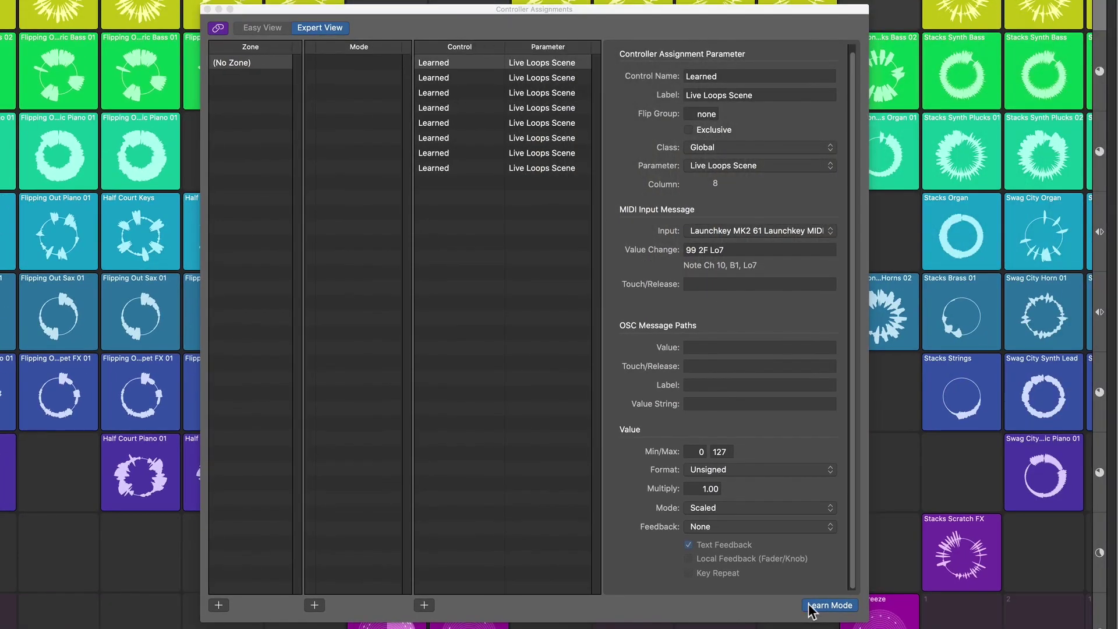
{"action": "left_click", "coordinate": [811, 604]}
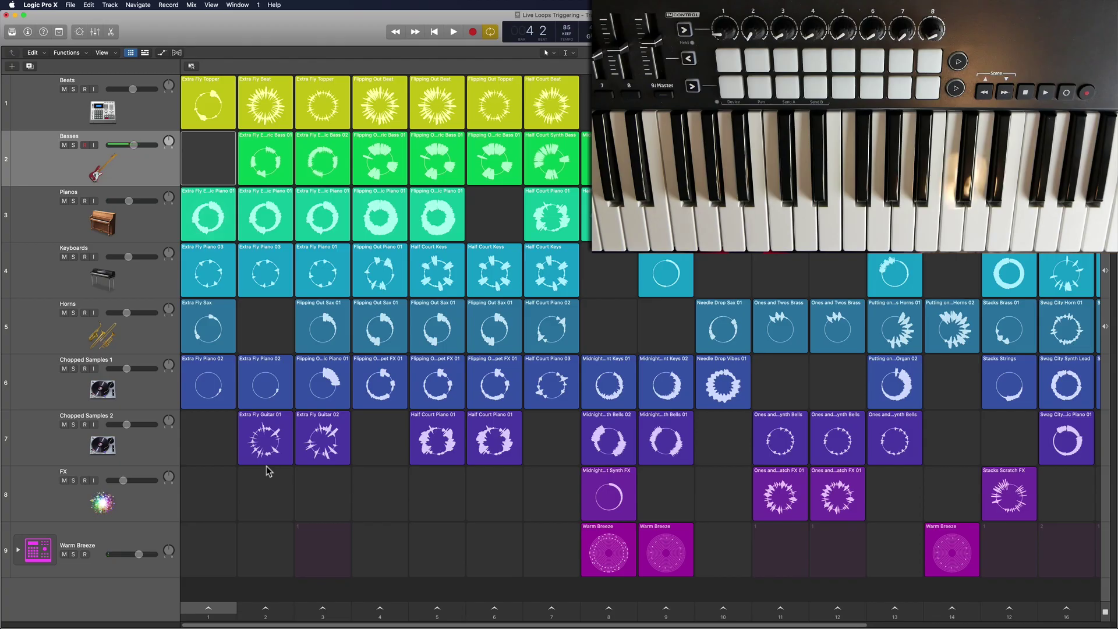
Set the Master fader to 0 dB, stop playback, and bring up the learned controller assignments.
{"action": "key", "text": "x"}
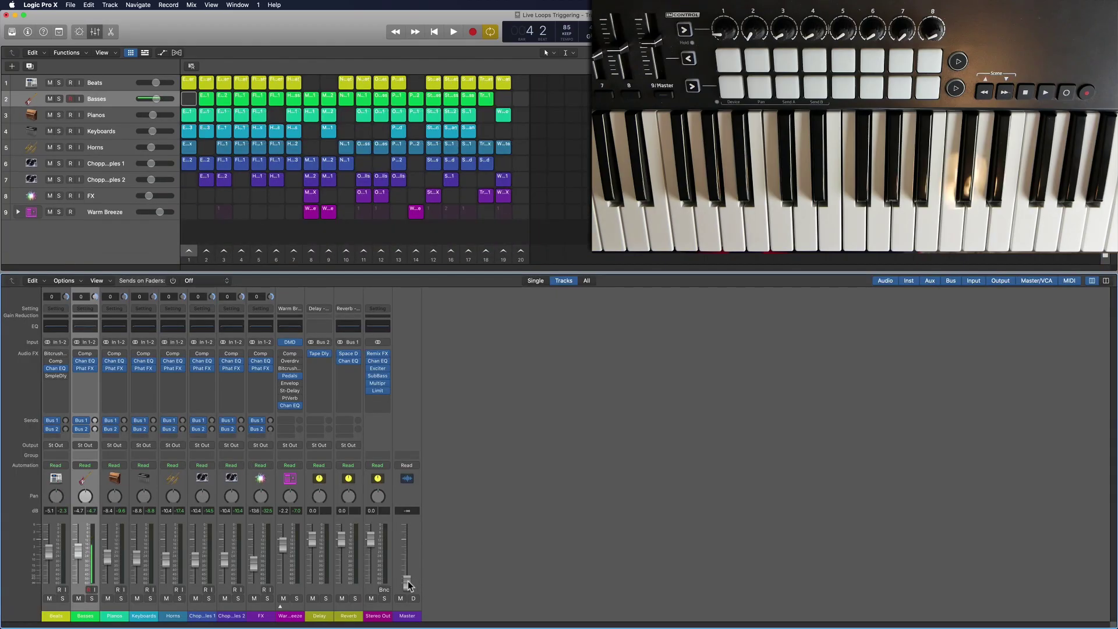
{"action": "left_click", "coordinate": [408, 581], "text": "alt"}
{"action": "key", "text": "x"}
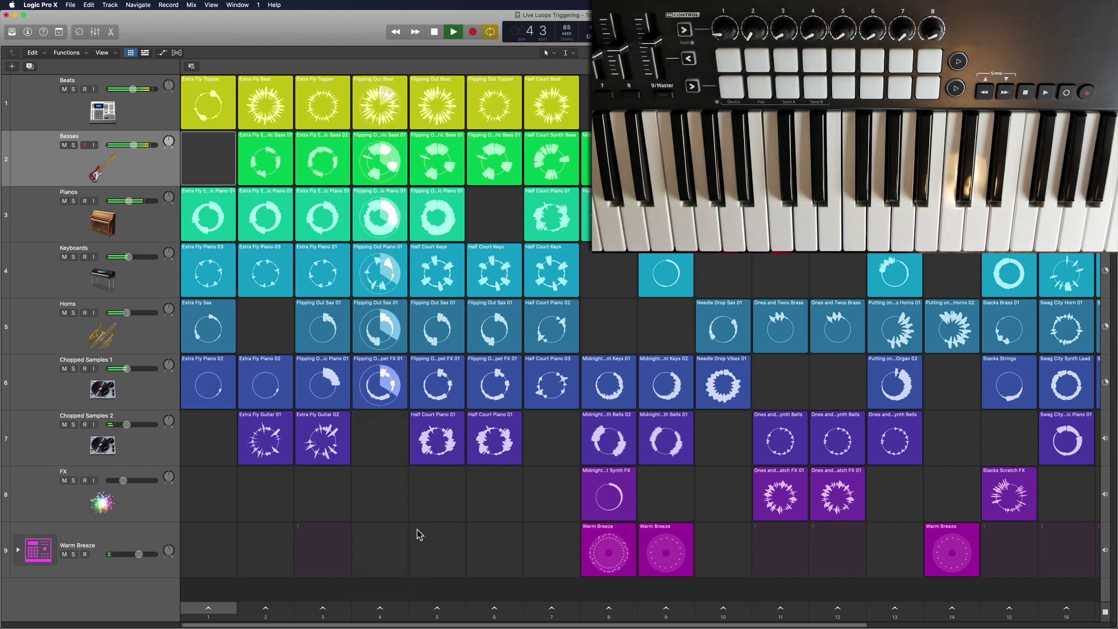
{"action": "key", "text": "space"}
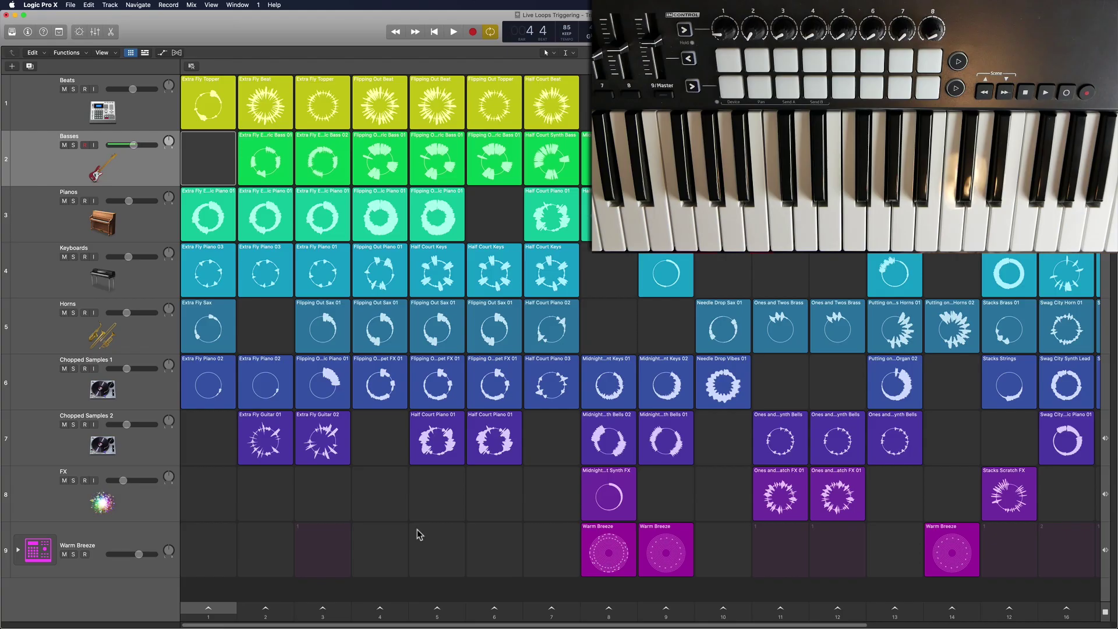
{"action": "key", "text": "alt+k"}
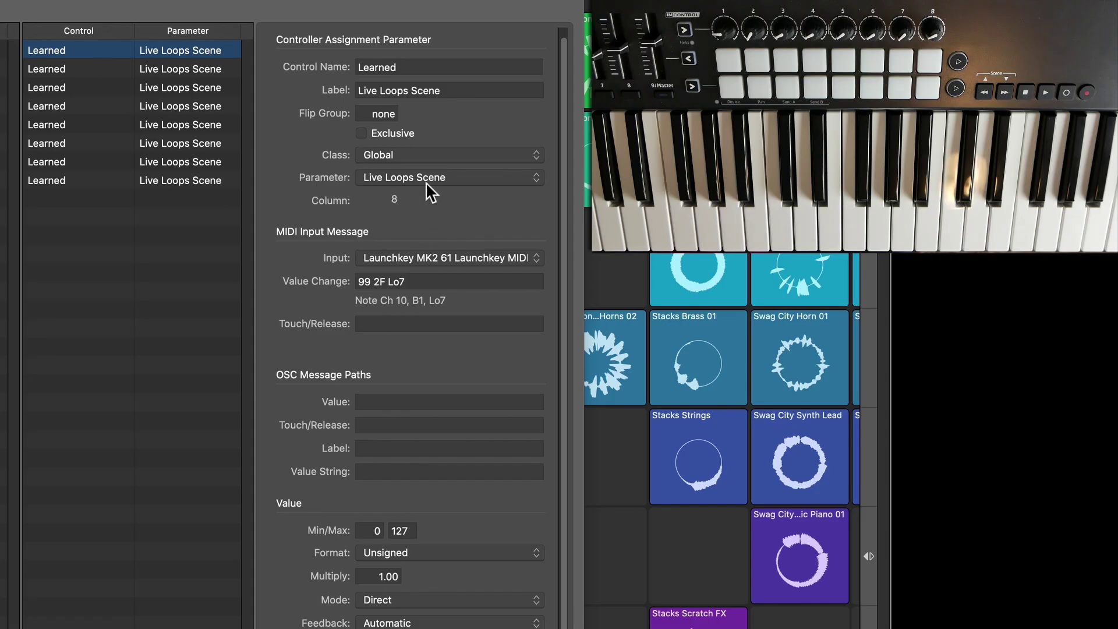
Set the column 1 Live Loops Scene assignment's Max to 127 and compare it with the other rows.
{"action": "left_click", "coordinate": [114, 70]}
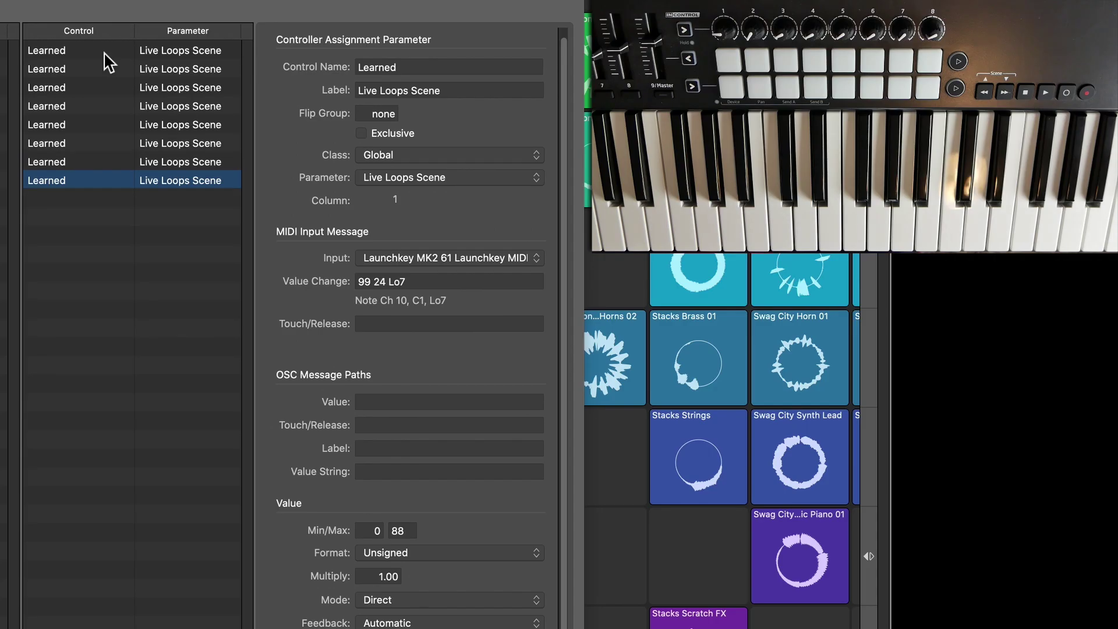
{"action": "double_click", "coordinate": [402, 530]}
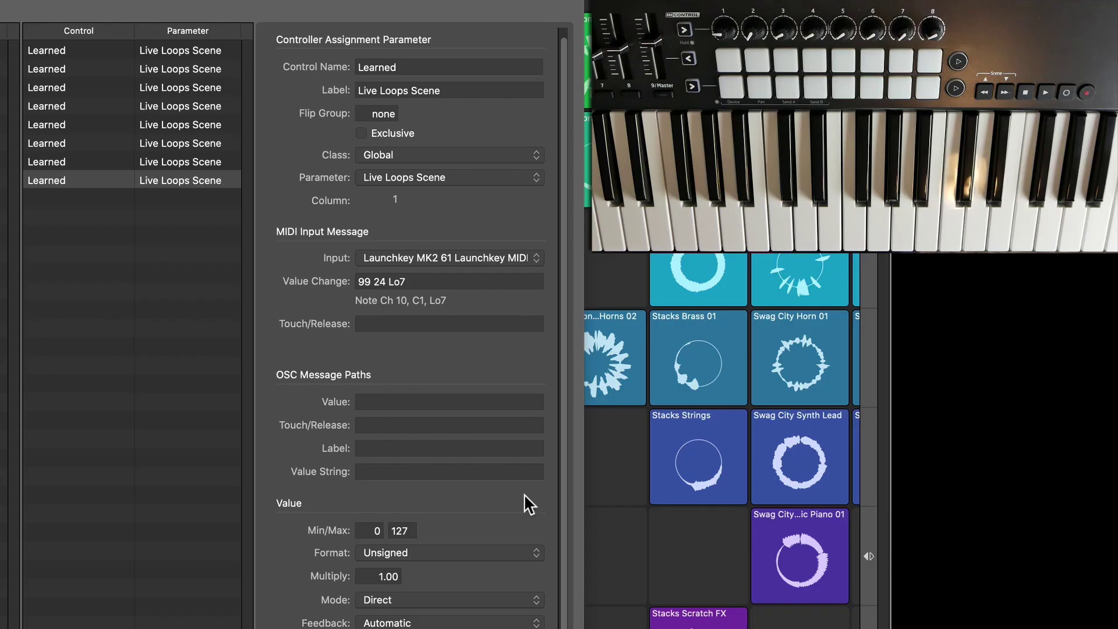
{"action": "left_click", "coordinate": [97, 180]}
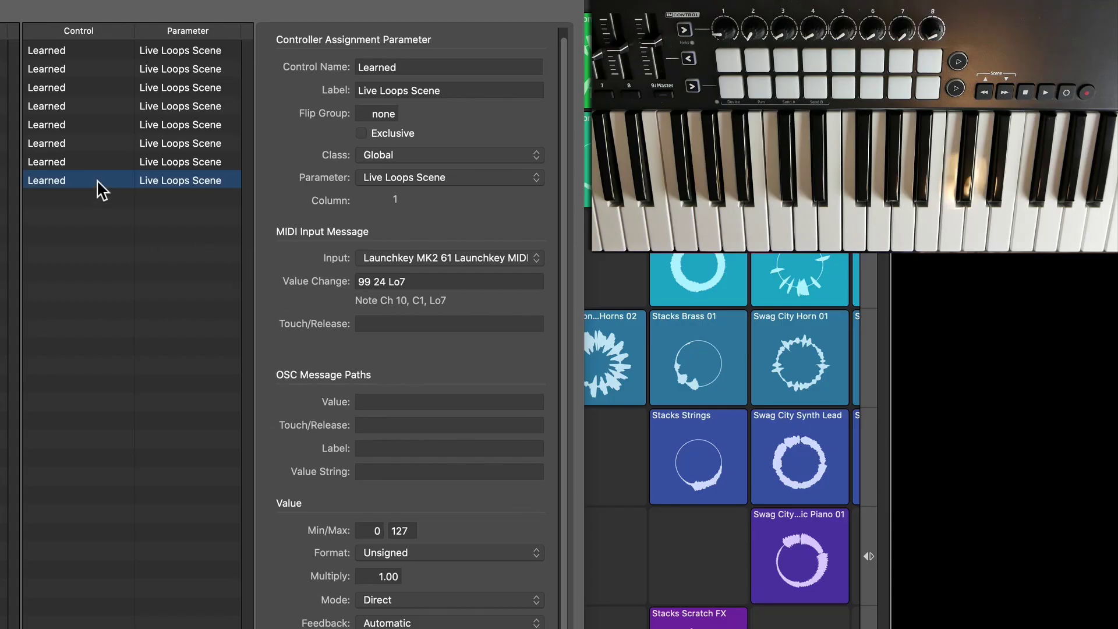
{"action": "key", "text": "Up"}
{"action": "key", "text": "Up"}
{"action": "key", "text": "Up"}
{"action": "key", "text": "Up"}
{"action": "key", "text": "Up"}
{"action": "key", "text": "Up"}
{"action": "key", "text": "Up"}
{"action": "key", "text": "Down"}
{"action": "key", "text": "Down"}
{"action": "key", "text": "Down"}
{"action": "key", "text": "Down"}
{"action": "key", "text": "Down"}
{"action": "key", "text": "Down"}
{"action": "key", "text": "Down"}
{"action": "key", "text": "Up"}
{"action": "key", "text": "Up"}
{"action": "key", "text": "Up"}
{"action": "key", "text": "Up"}
{"action": "key", "text": "Up"}
{"action": "key", "text": "Up"}
{"action": "key", "text": "Up"}
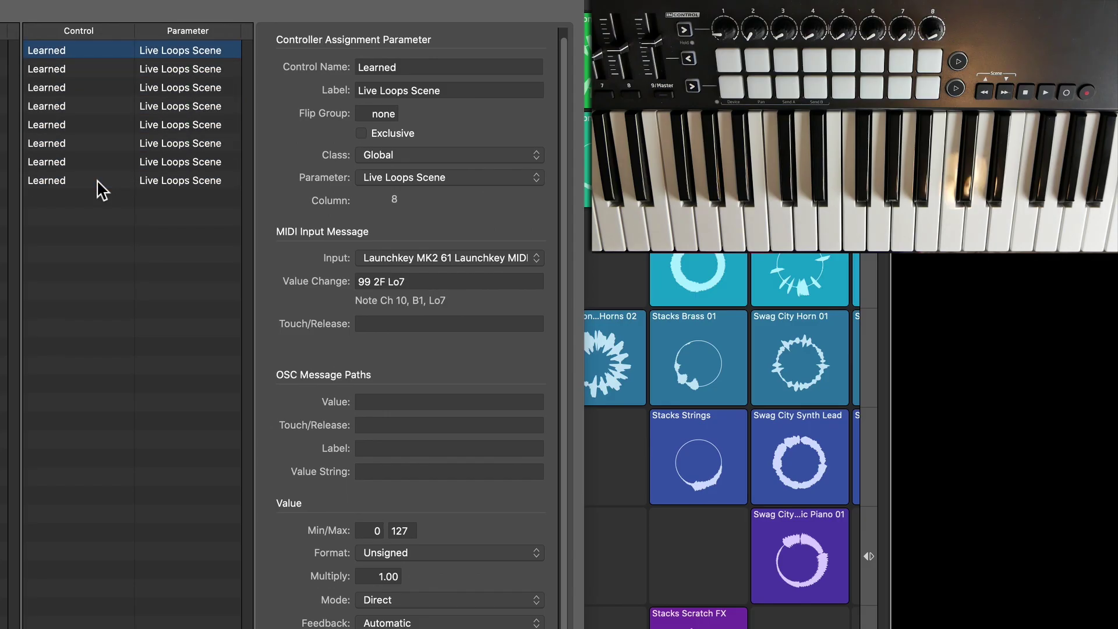
{"action": "key", "text": "Down"}
{"action": "key", "text": "Down"}
{"action": "key", "text": "Down"}
{"action": "key", "text": "Down"}
{"action": "key", "text": "Down"}
{"action": "key", "text": "Down"}
{"action": "key", "text": "Down"}
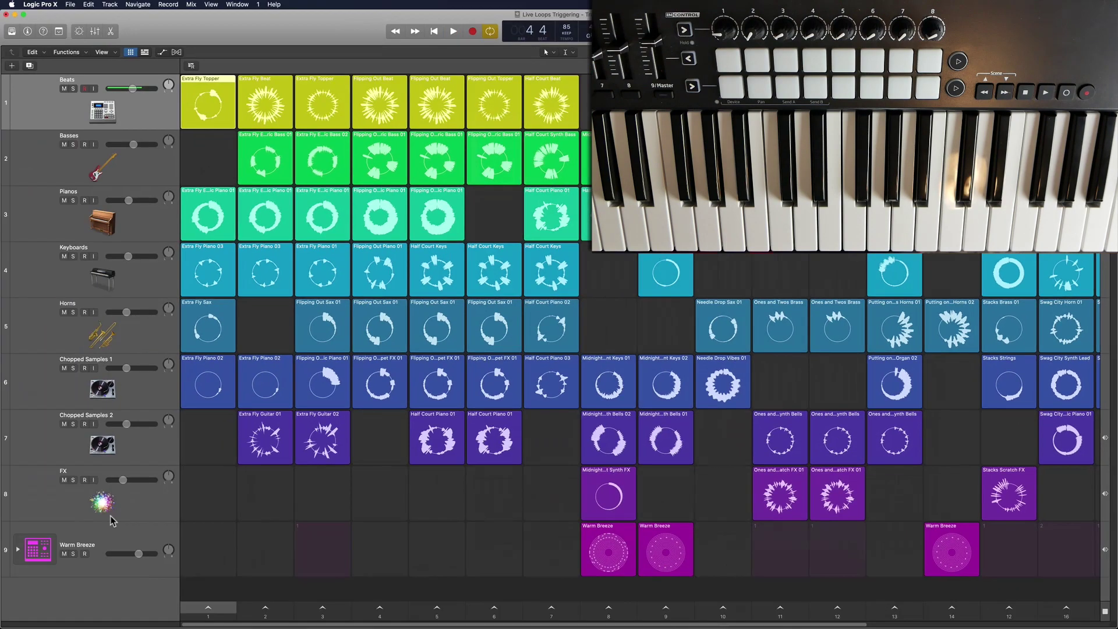
Select the Warm Breeze track and open the Key Commands editor positioned over the grid.
{"action": "left_click", "coordinate": [120, 568]}
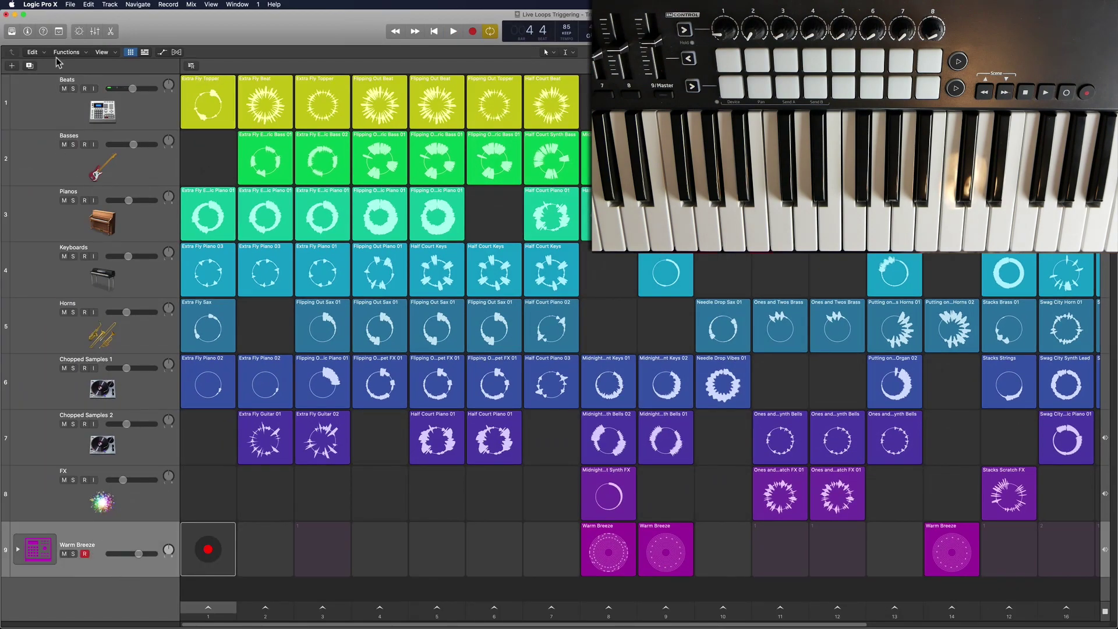
{"action": "left_click", "coordinate": [46, 7]}
{"action": "mouse_move", "coordinate": [58, 50]}
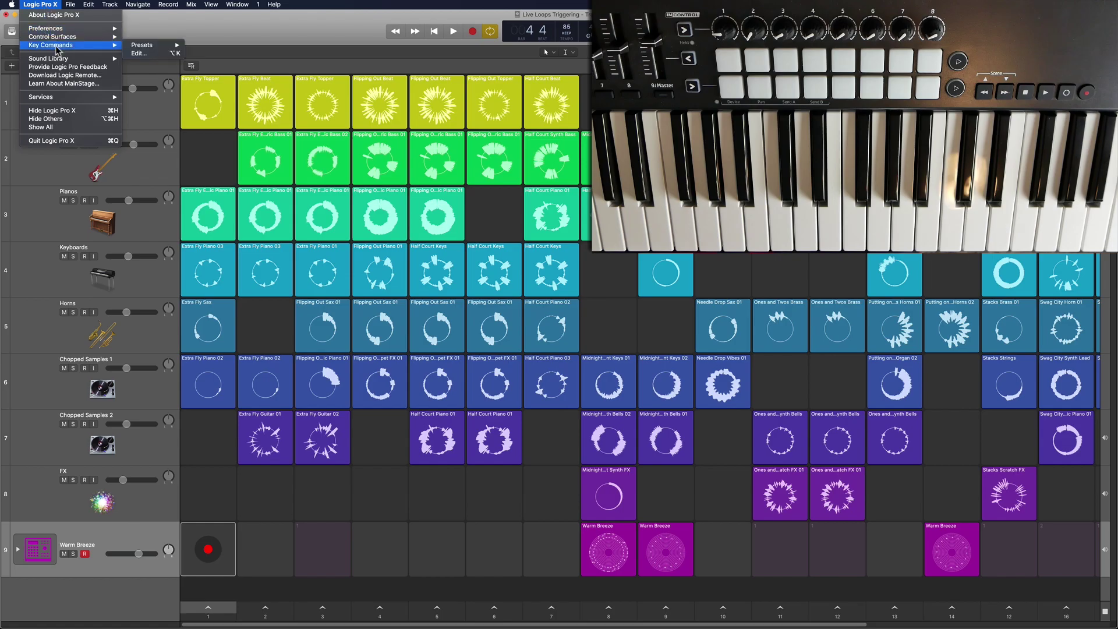
{"action": "left_click", "coordinate": [140, 53]}
{"action": "left_click_drag", "start_coordinate": [412, 210], "coordinate": [635, 186]}
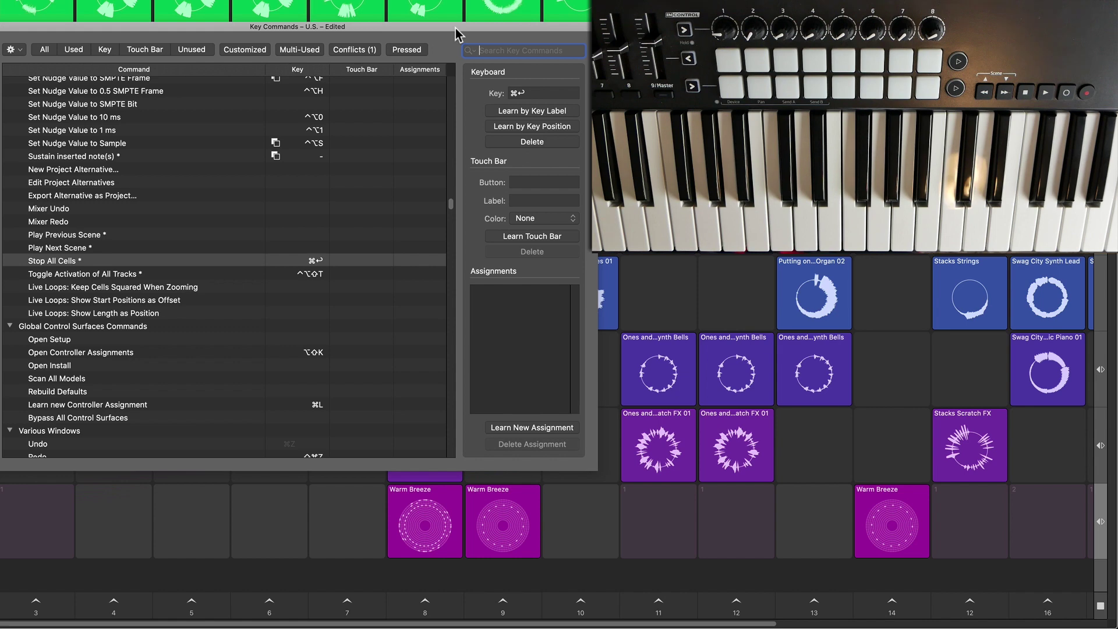
Learn a Launchkey pad note on MIDI channel 10 for Stop All Cells, then close the editor.
{"action": "type", "text": "stop"}
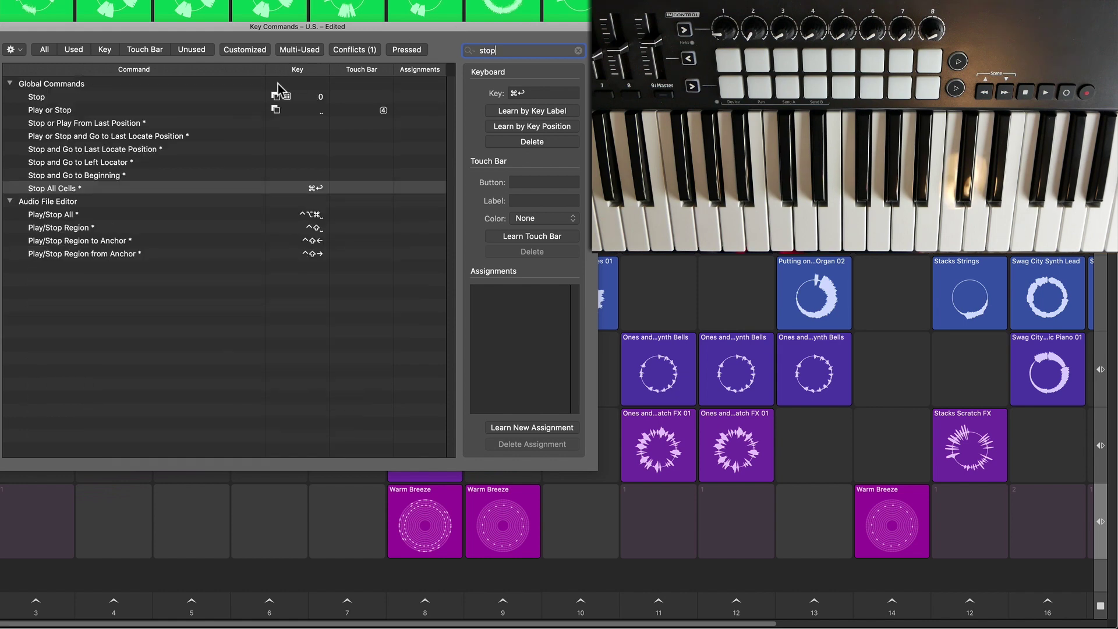
{"action": "left_click", "coordinate": [203, 111]}
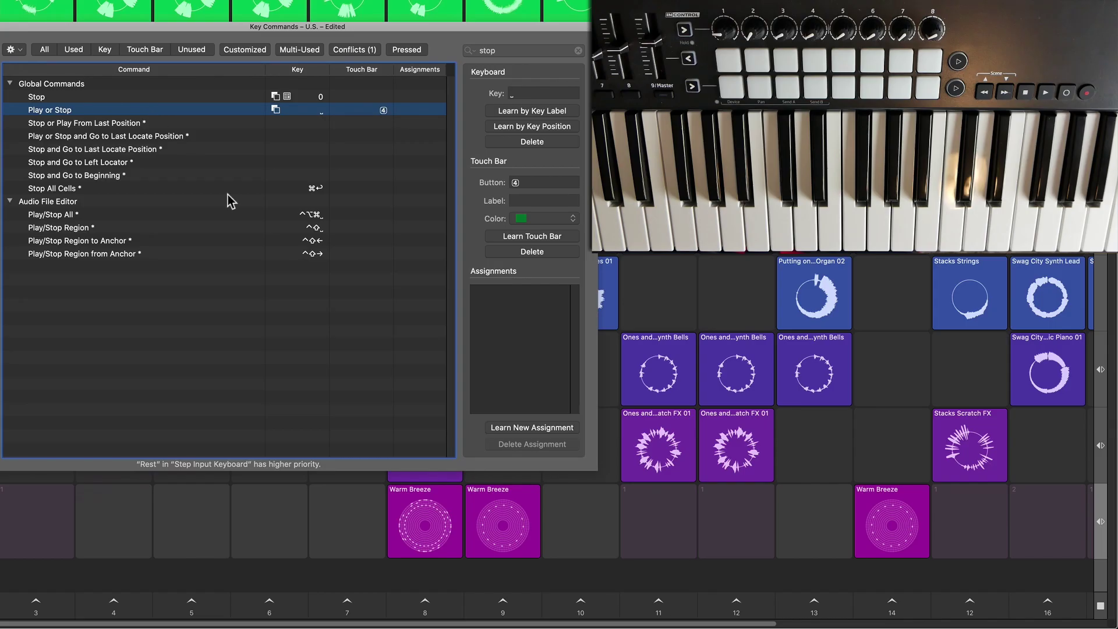
{"action": "left_click", "coordinate": [504, 430]}
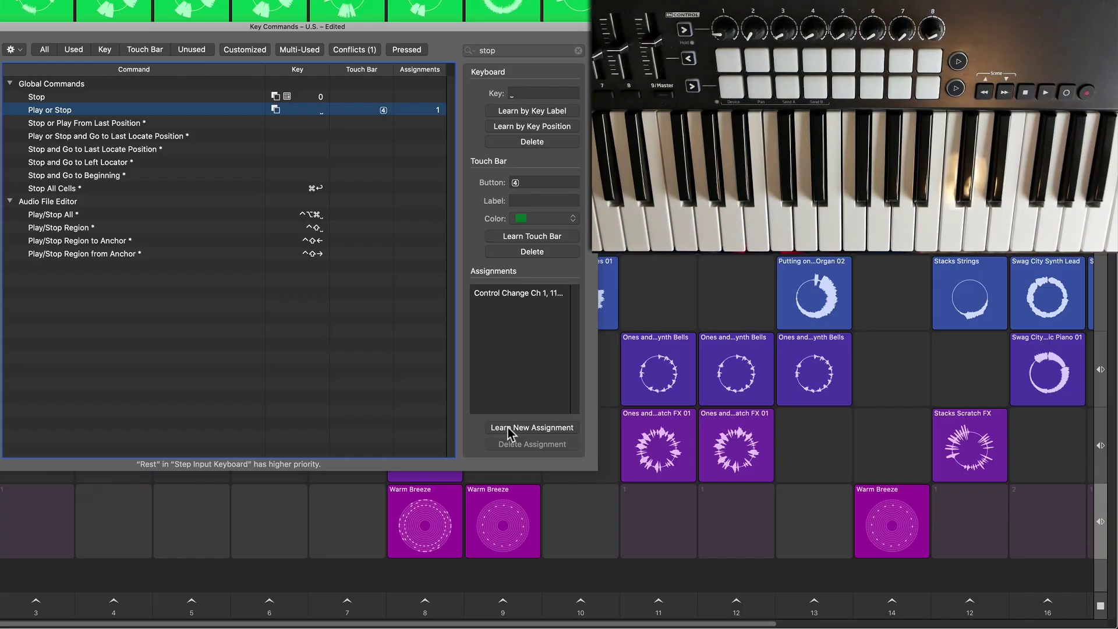
{"action": "double_click", "coordinate": [517, 46]}
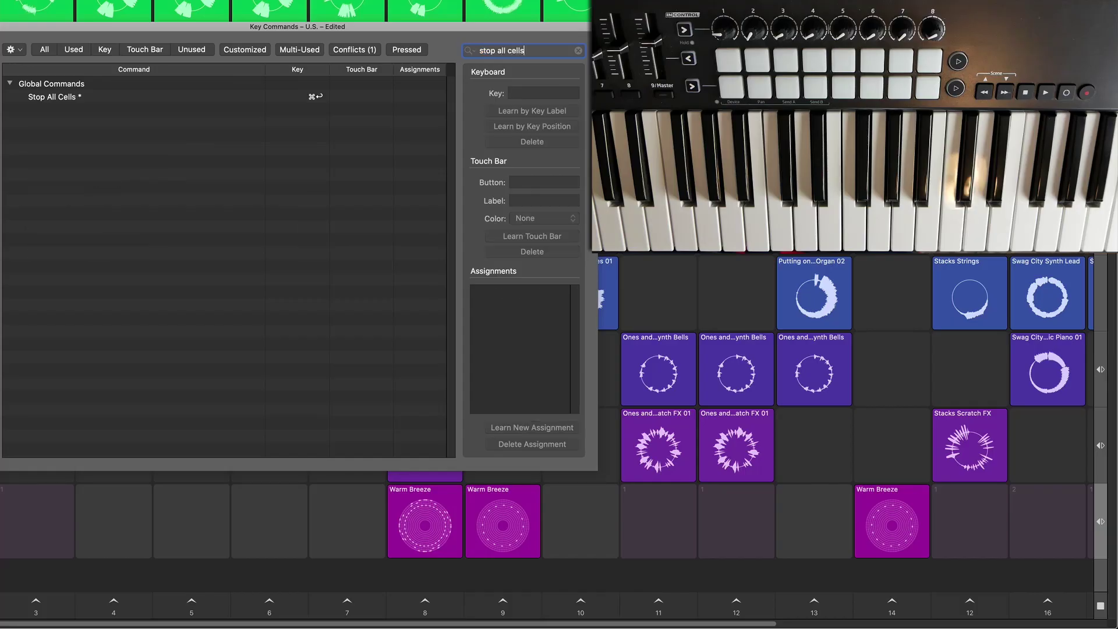
{"action": "left_click", "coordinate": [218, 94]}
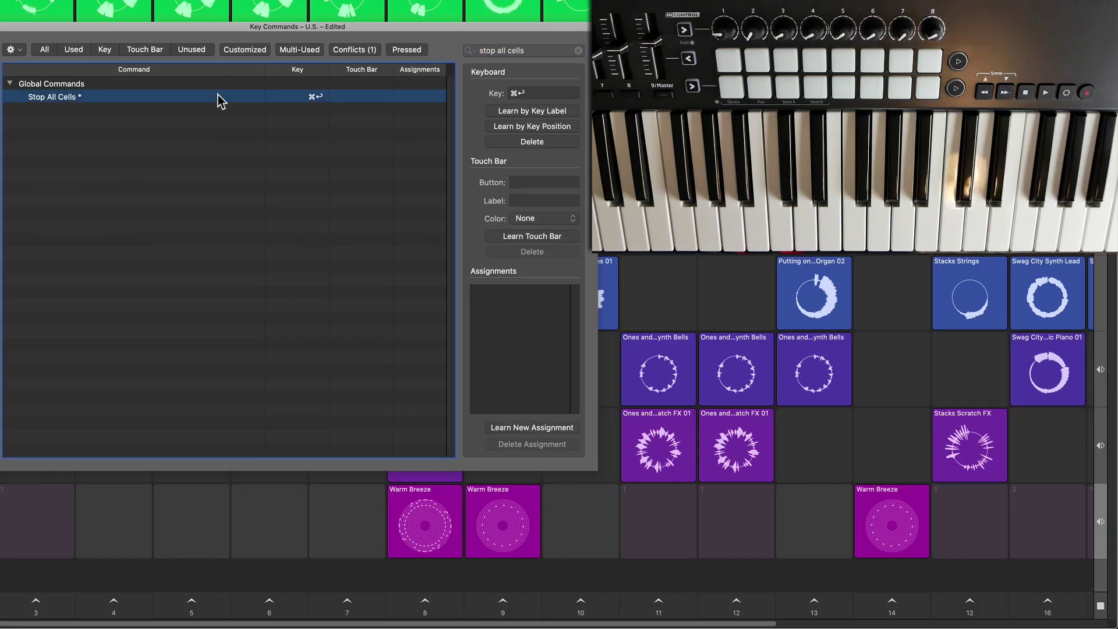
{"action": "left_click", "coordinate": [539, 431]}
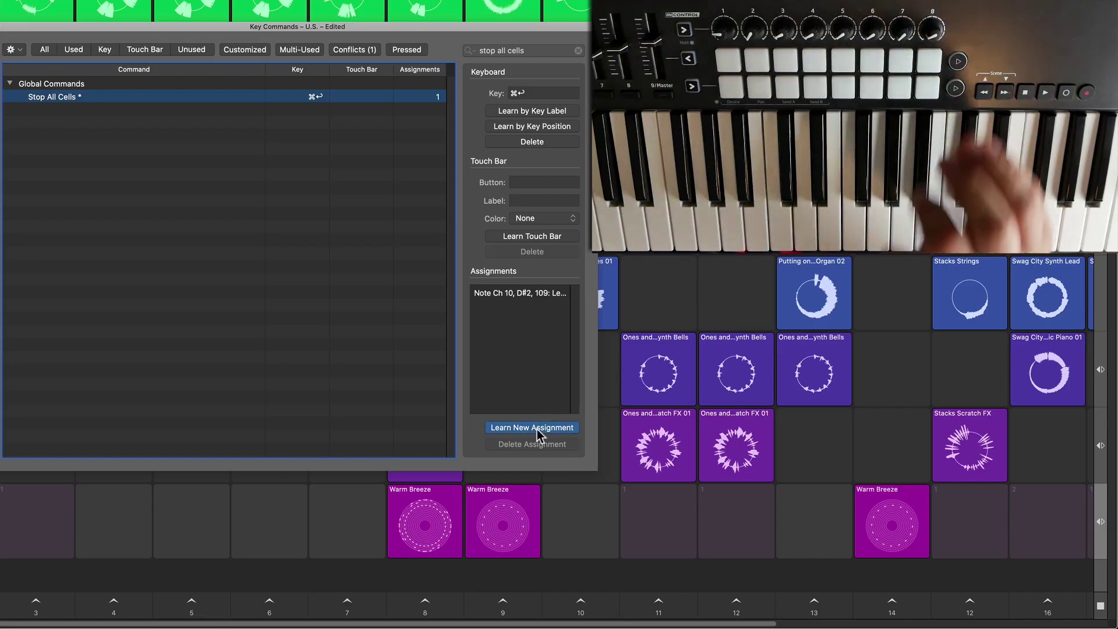
{"action": "left_click", "coordinate": [539, 431]}
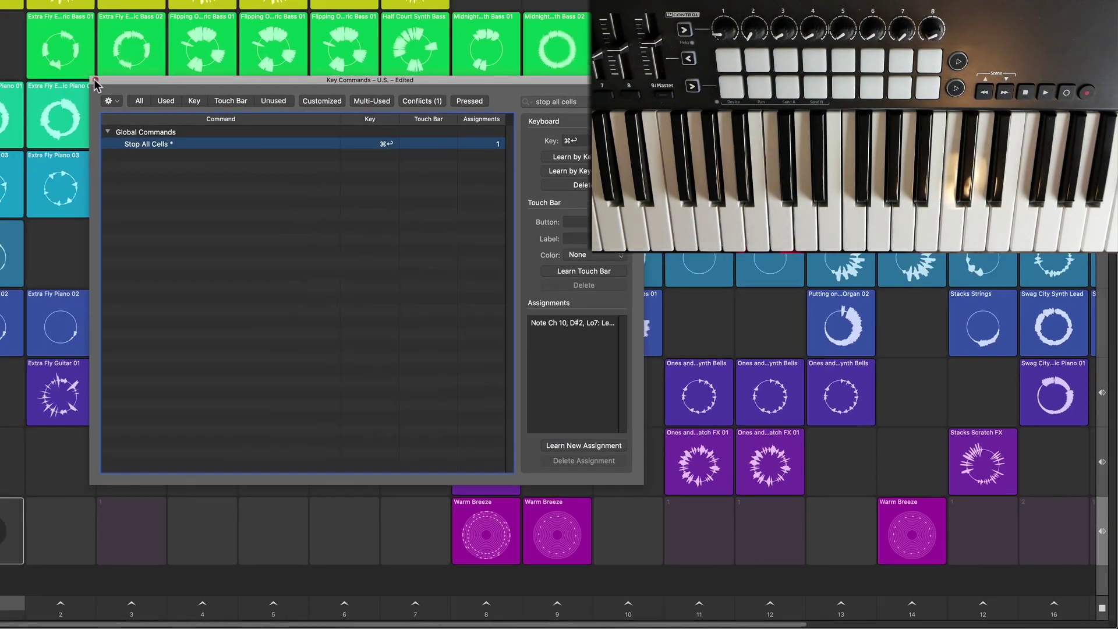
{"action": "left_click", "coordinate": [95, 81]}
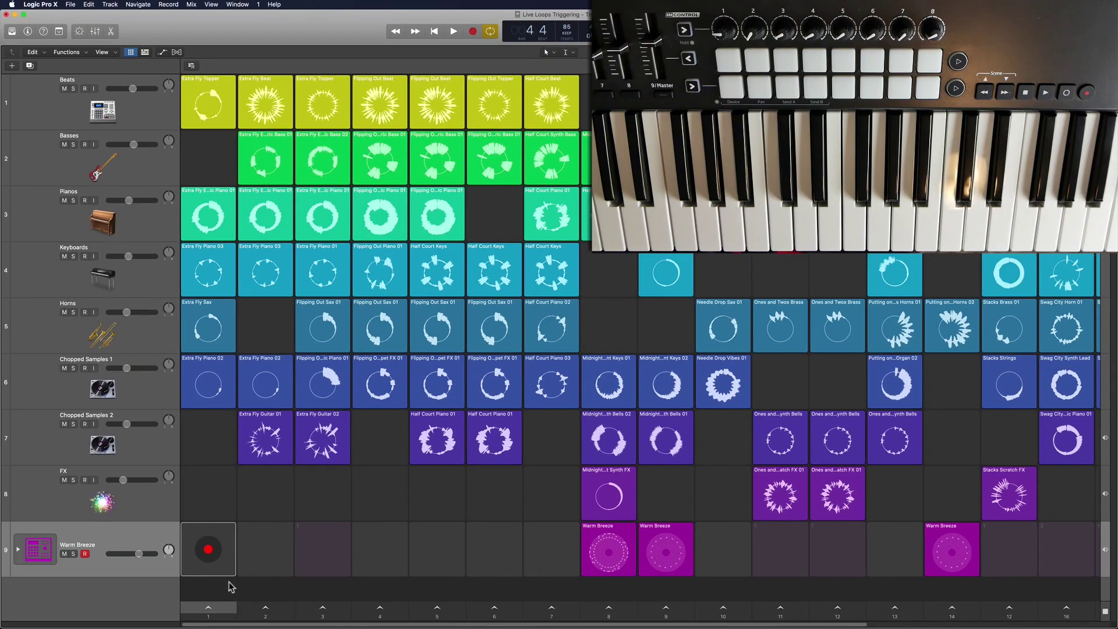
Deselect by clicking the empty Warm Breeze cell in the Live Loops grid.
{"action": "left_click", "coordinate": [229, 588]}
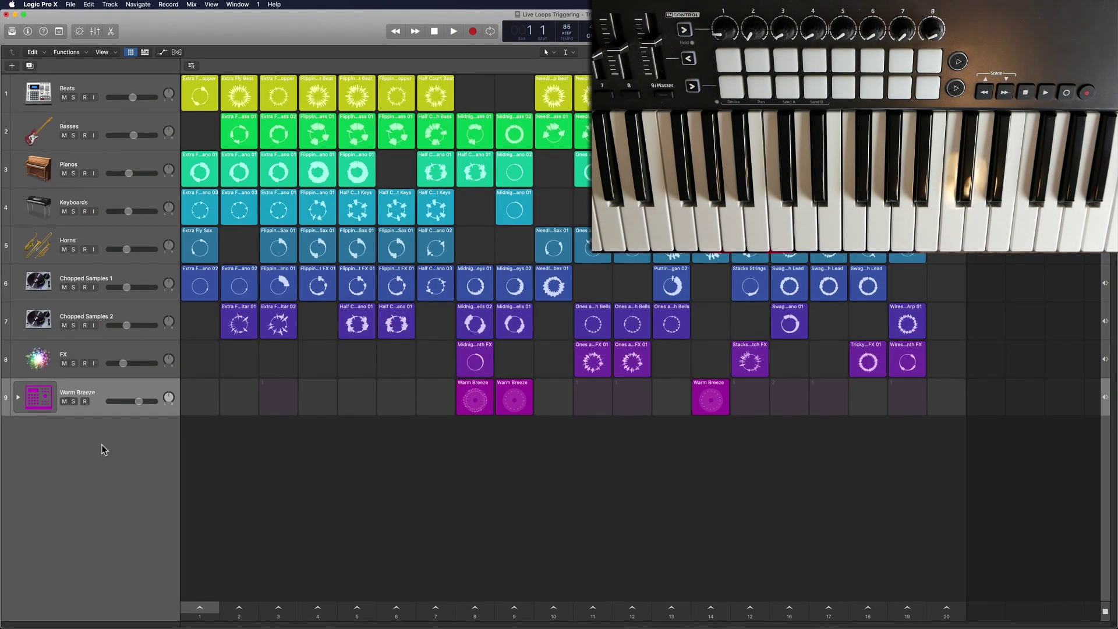
Add a Classic Electric Piano track below Warm Breeze, enlarge its row, raise its volume, and enable Cycle.
{"action": "double_click", "coordinate": [94, 459]}
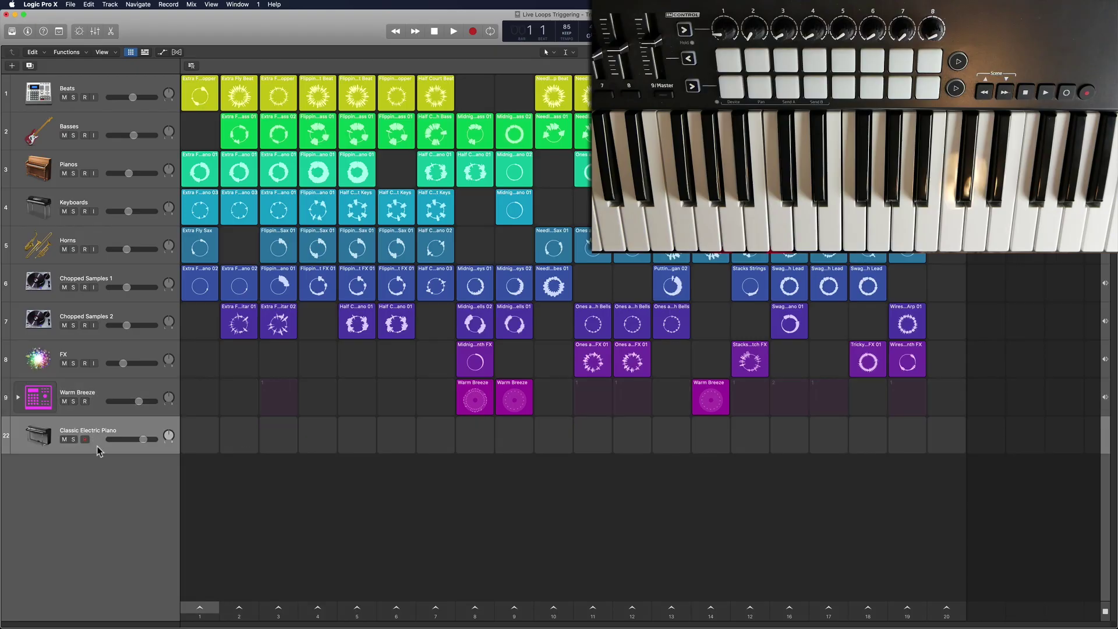
{"action": "key", "text": "ctrl+z"}
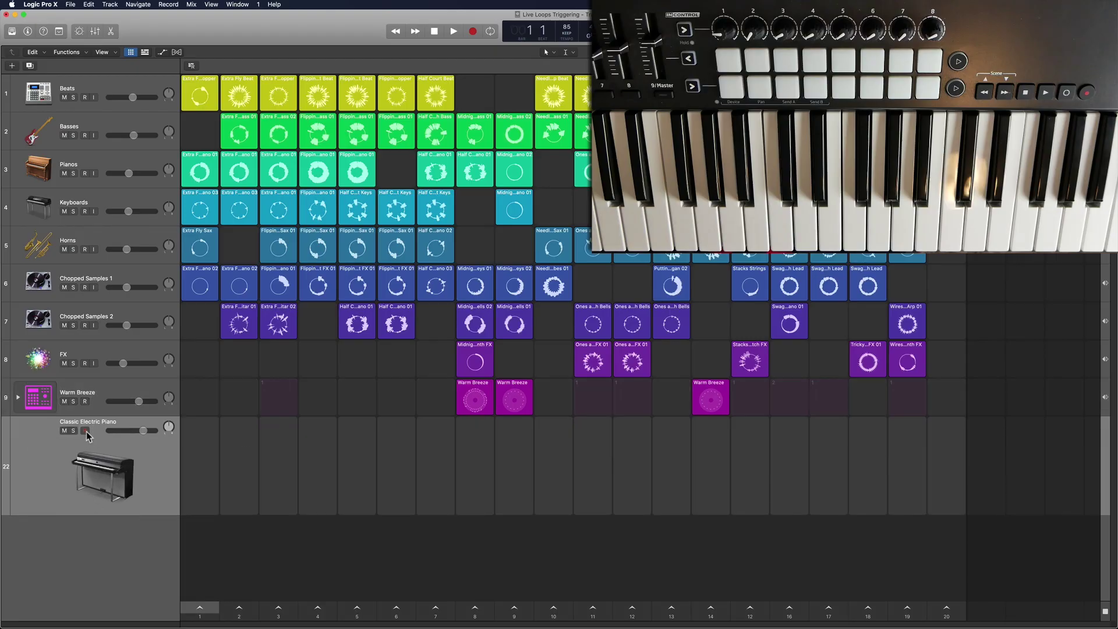
{"action": "left_click_drag", "start_coordinate": [149, 431], "coordinate": [159, 431]}
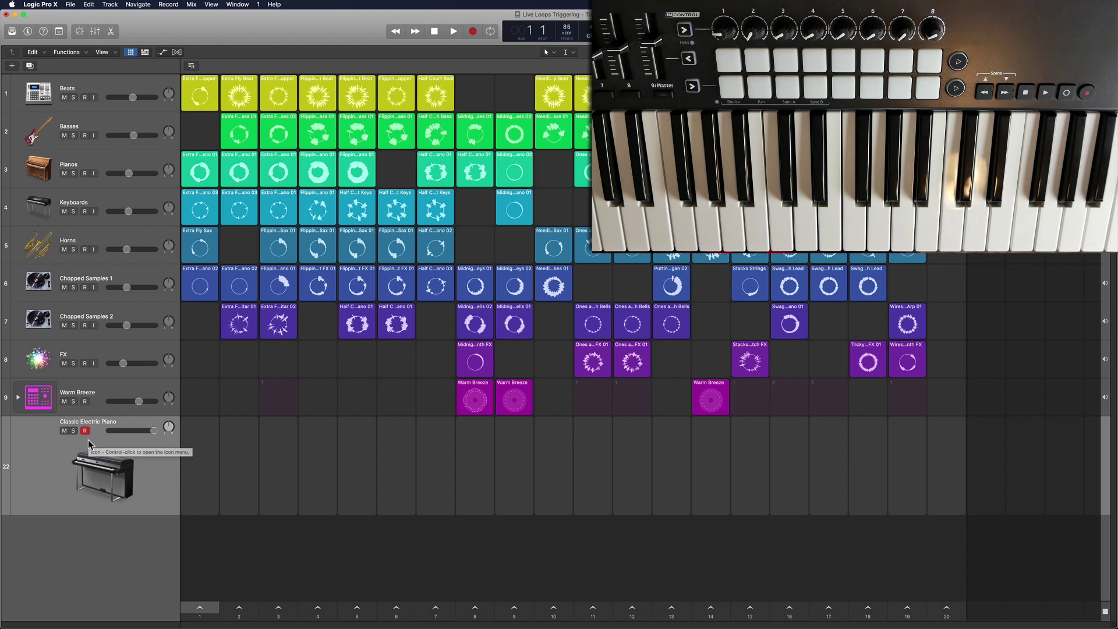
{"action": "key", "text": "c"}
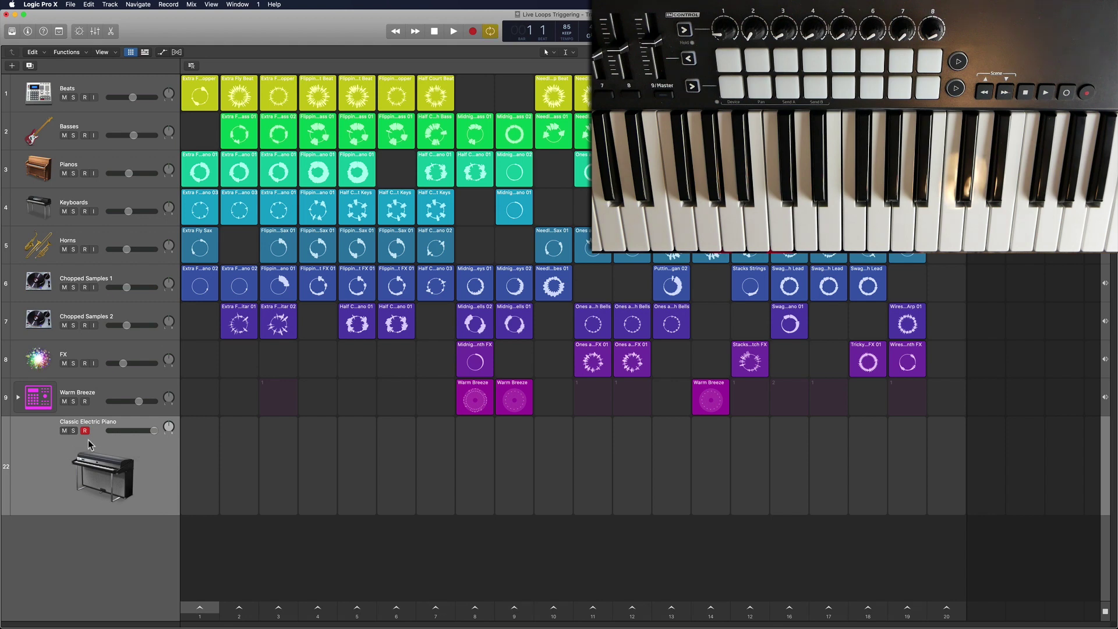